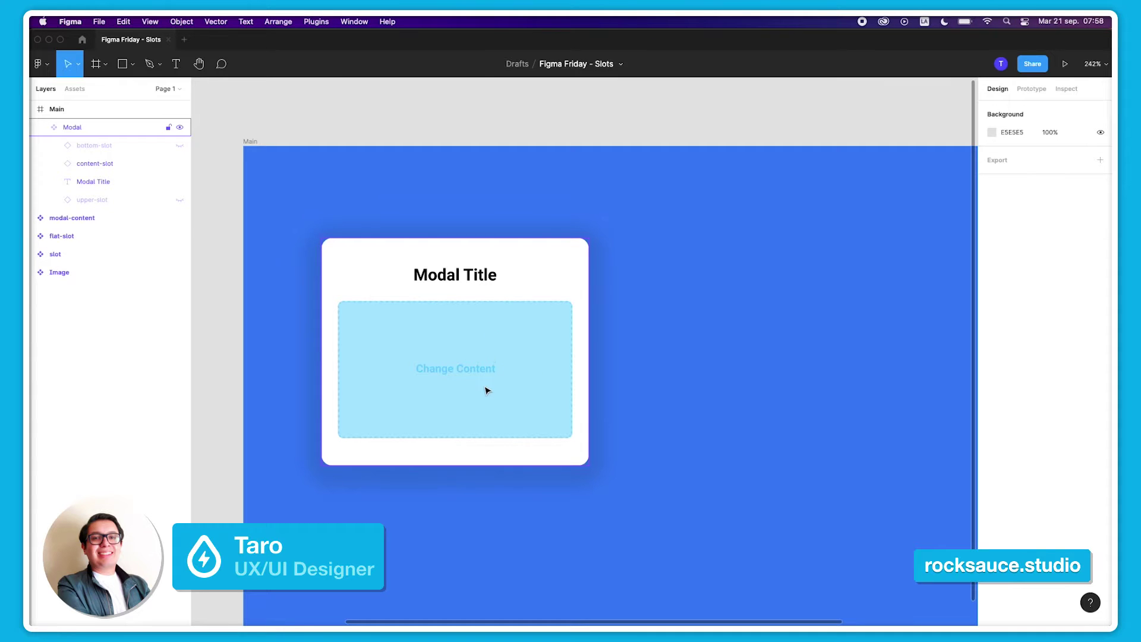
Unhide the Modal's bottom-slot and upper-slot layers, making it 204 px tall instead of 166.
scroll(484, 387, down, 3)
scroll(427, 310, left, 10)
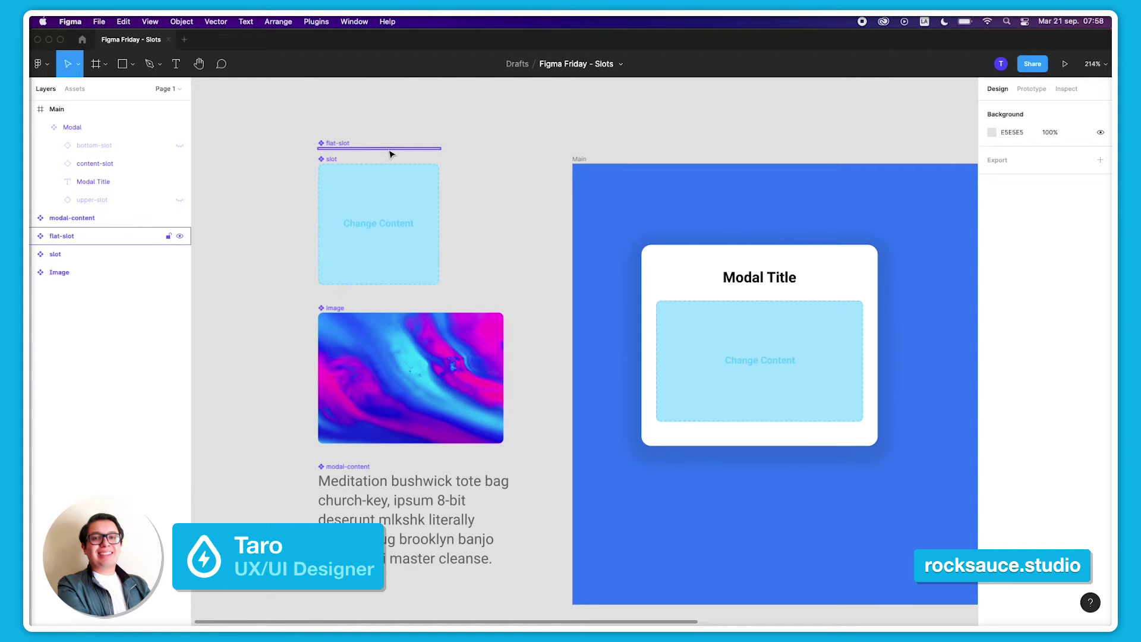
scroll(498, 279, down, 3)
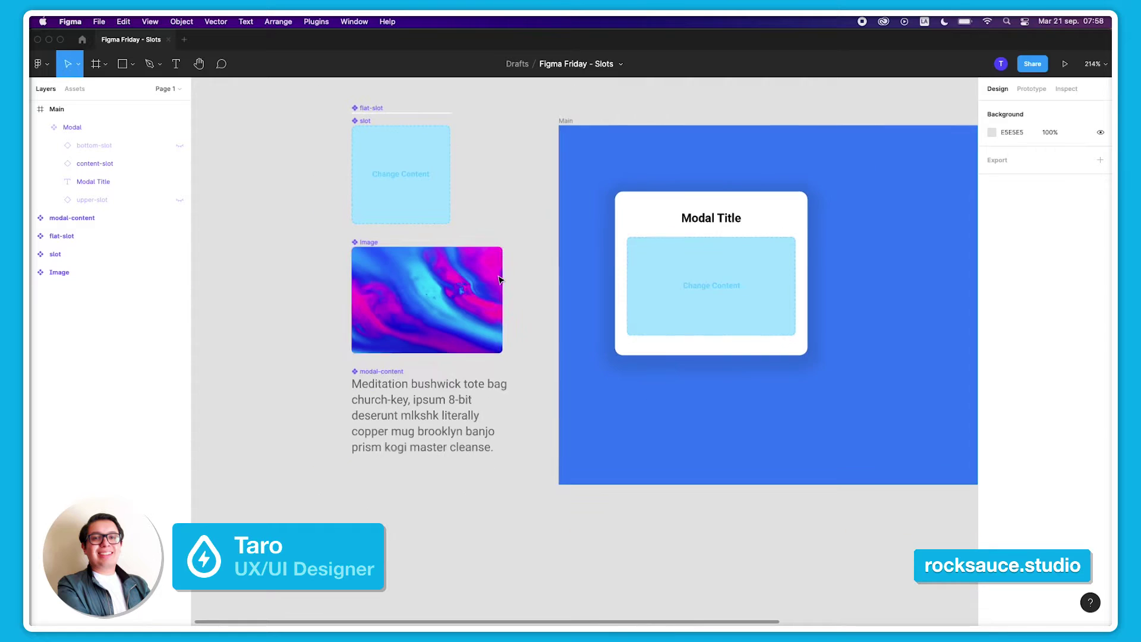
scroll(526, 204, right, 5)
scroll(418, 247, up, 5)
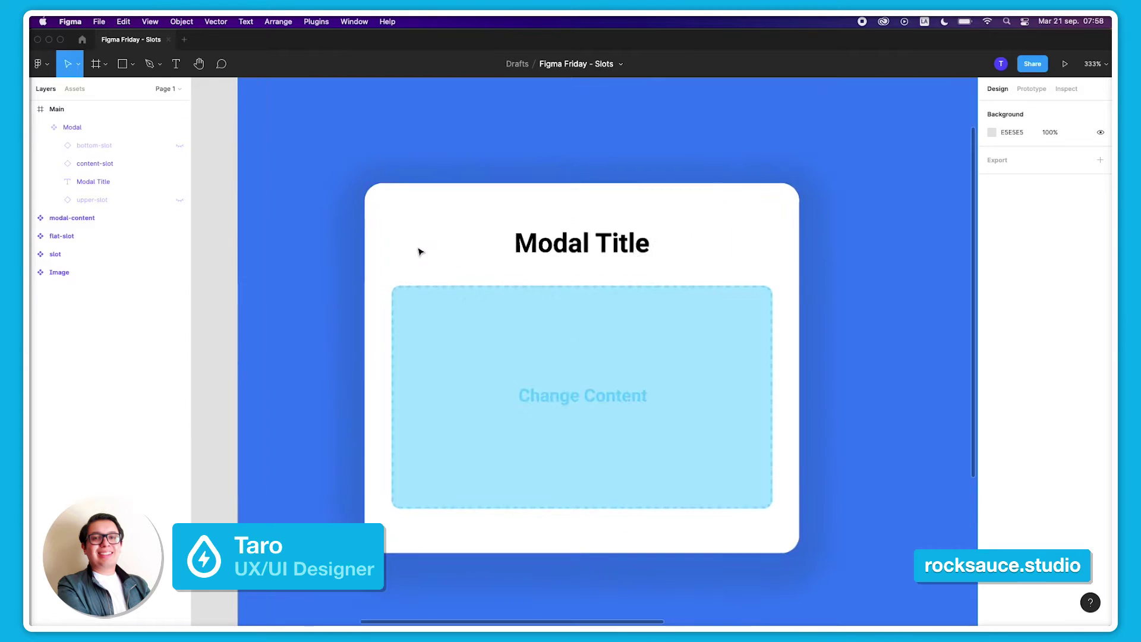
click(443, 247)
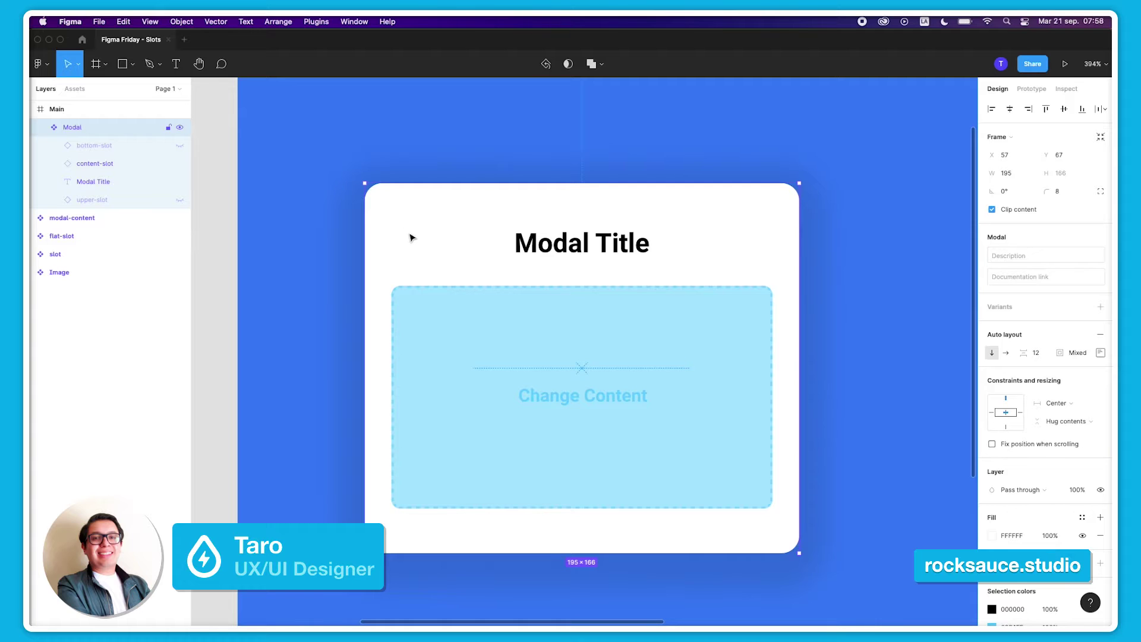
click(180, 145)
click(179, 200)
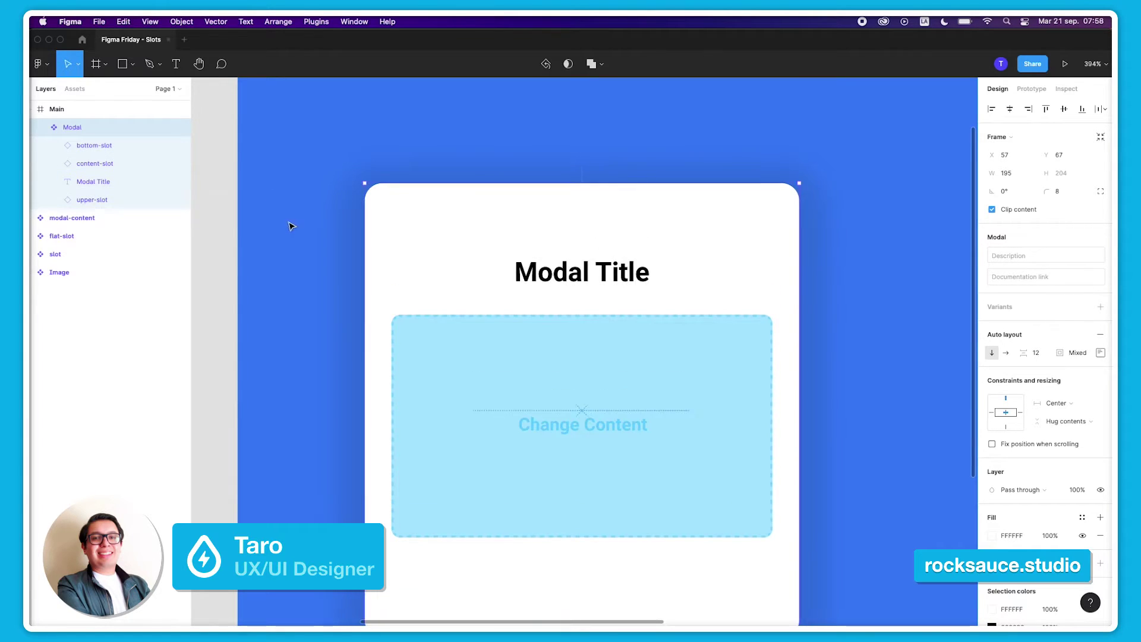
scroll(295, 232, down, 2)
drag(223, 174, 611, 268)
scroll(395, 249, up, 5)
click(291, 188)
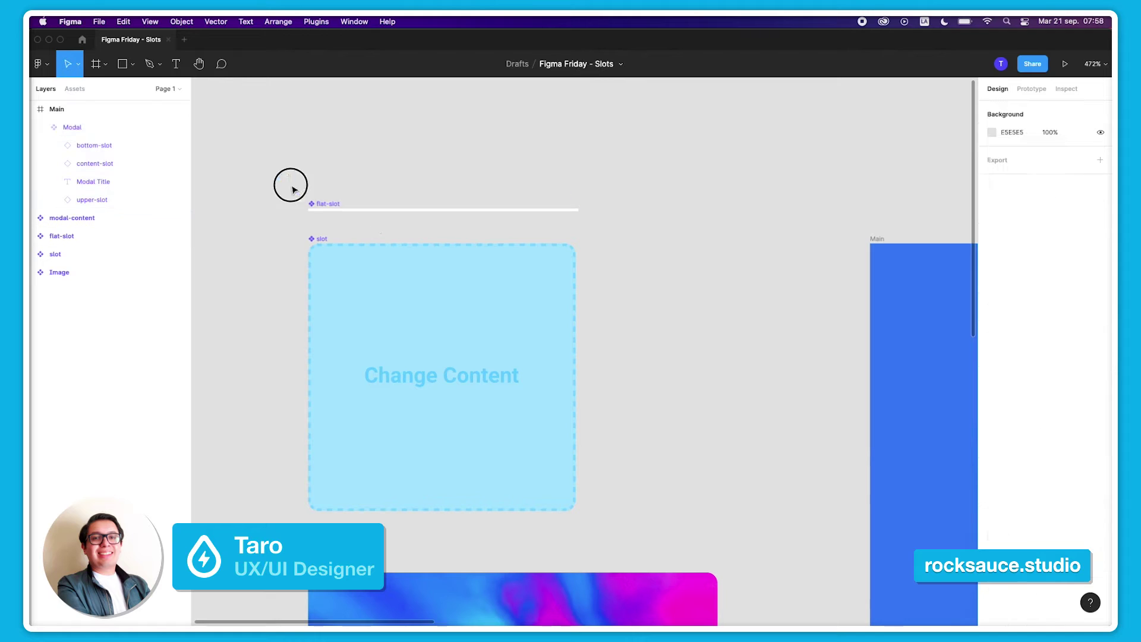
drag(289, 186, 585, 309)
click(400, 196)
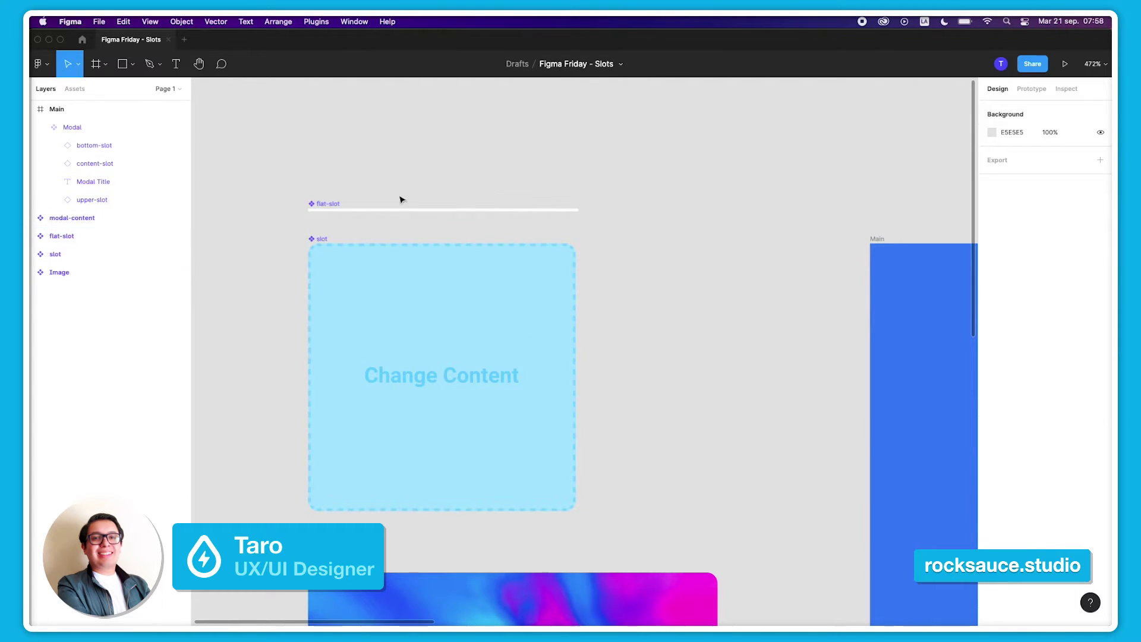
click(357, 257)
scroll(630, 279, down, 1)
scroll(628, 279, down, 2)
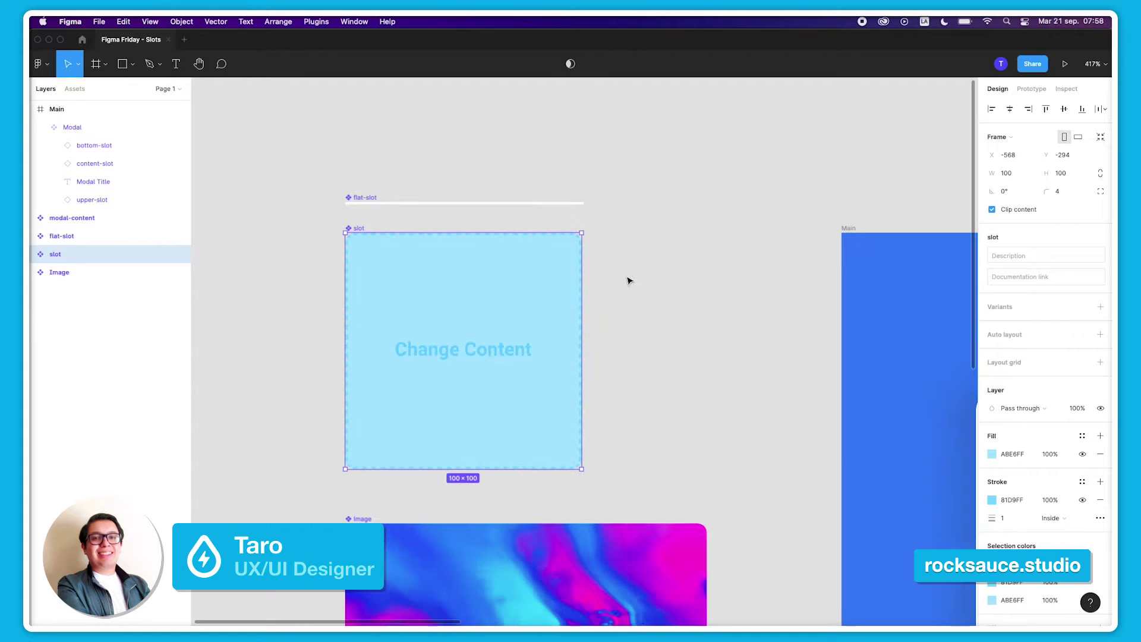
scroll(606, 232, right, 5)
scroll(394, 223, down, 2)
scroll(466, 244, right, 4)
scroll(466, 244, down, 3)
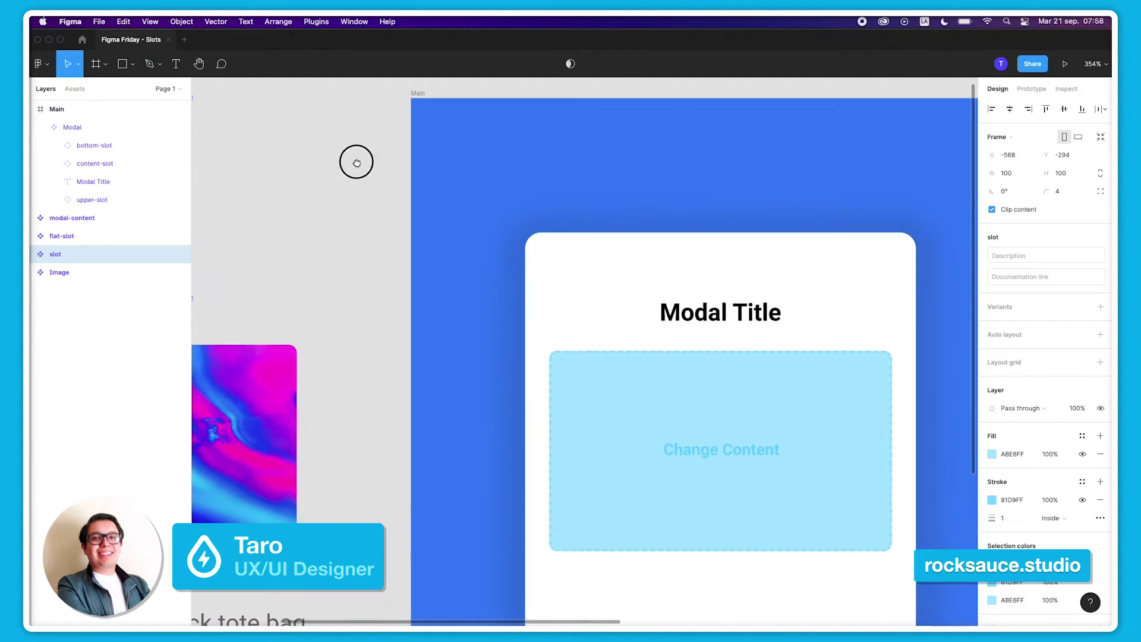
click(674, 415)
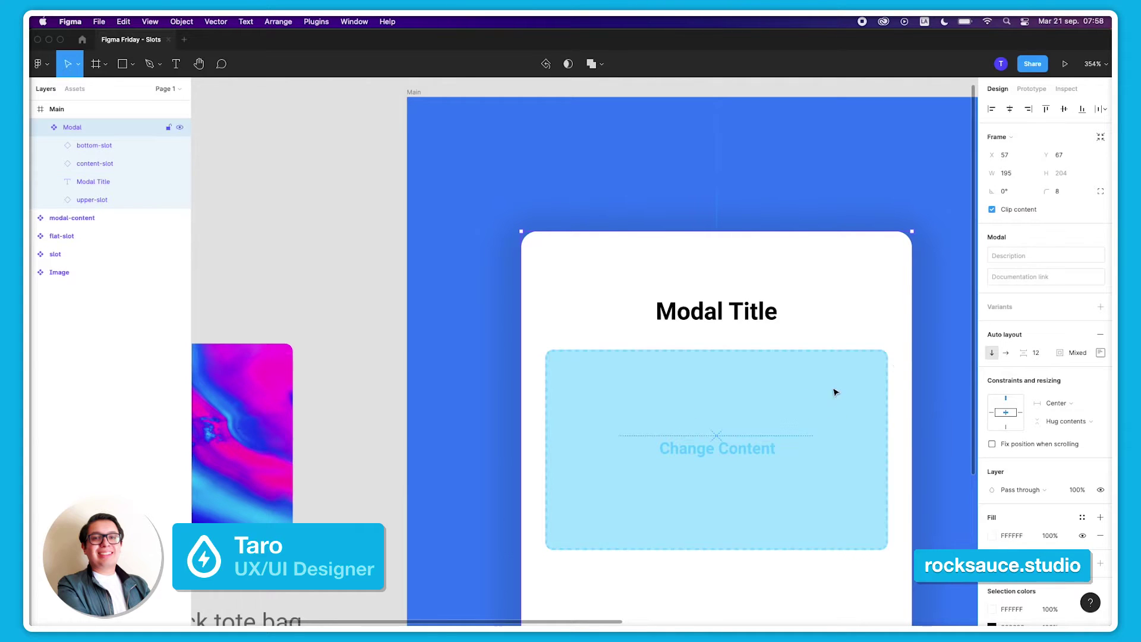
drag(922, 349, 746, 295)
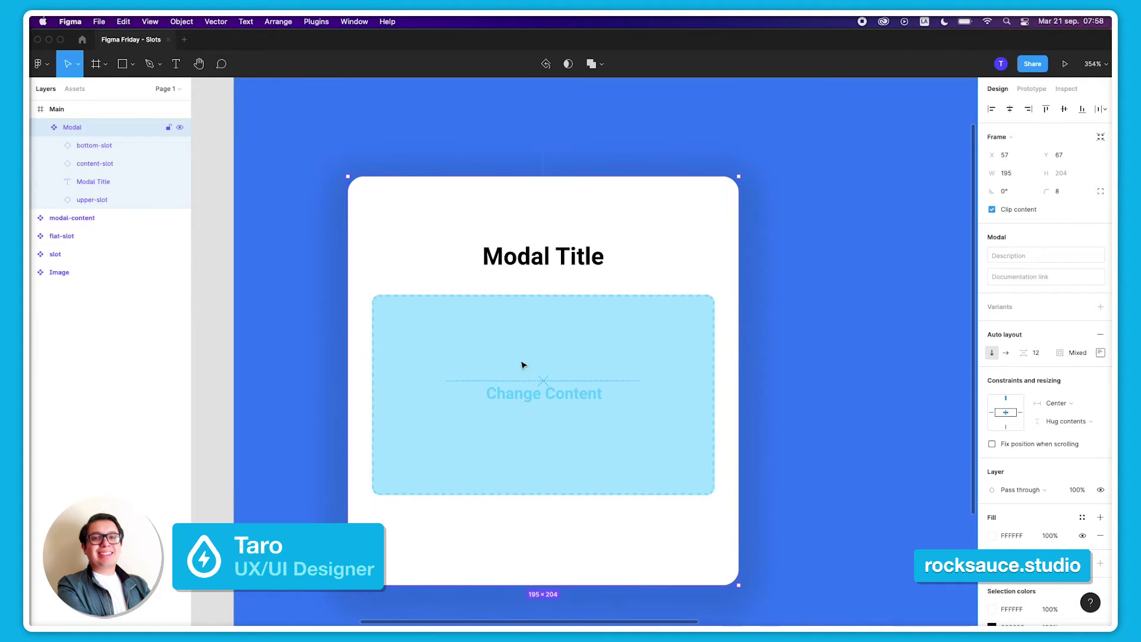
click(557, 340)
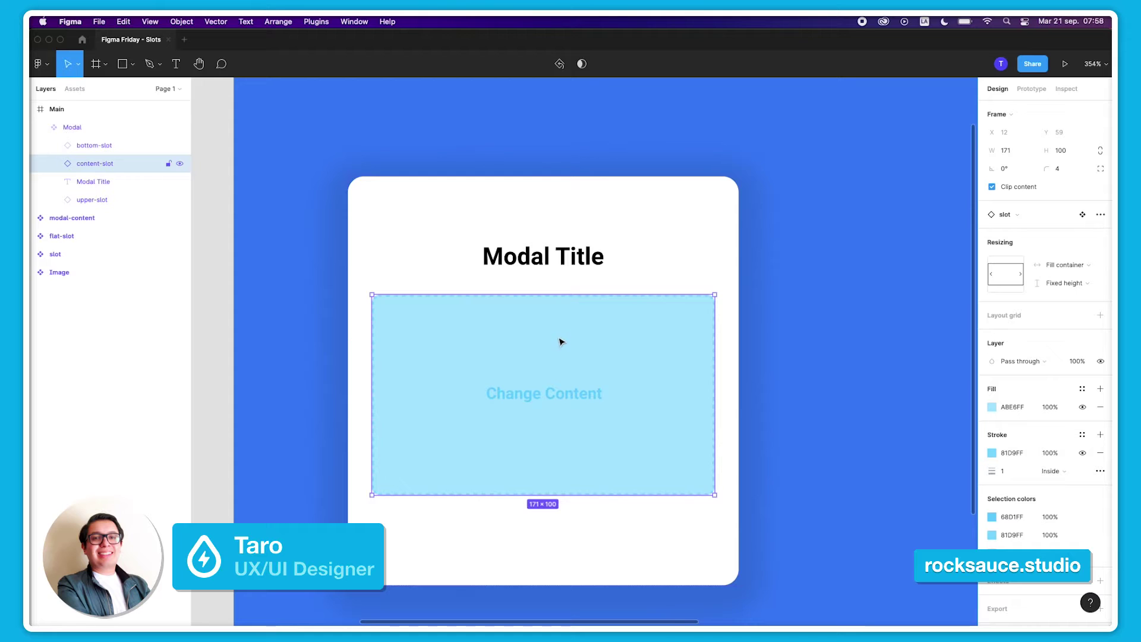
scroll(703, 354, up, 3)
scroll(700, 341, down, 2)
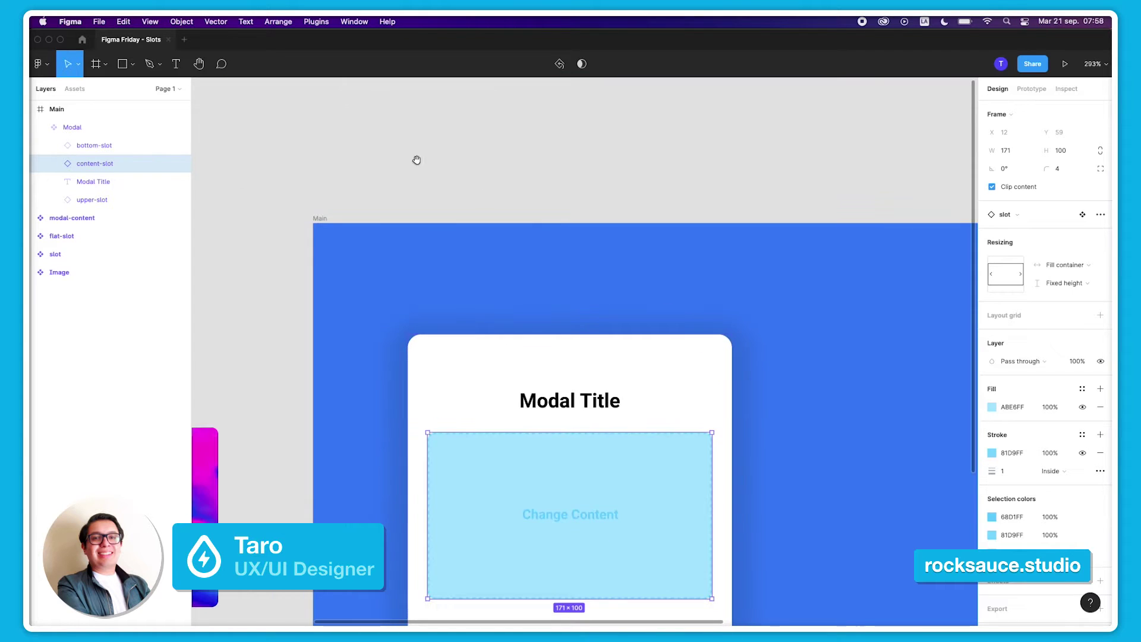
drag(417, 160, 820, 211)
scroll(497, 258, up, 5)
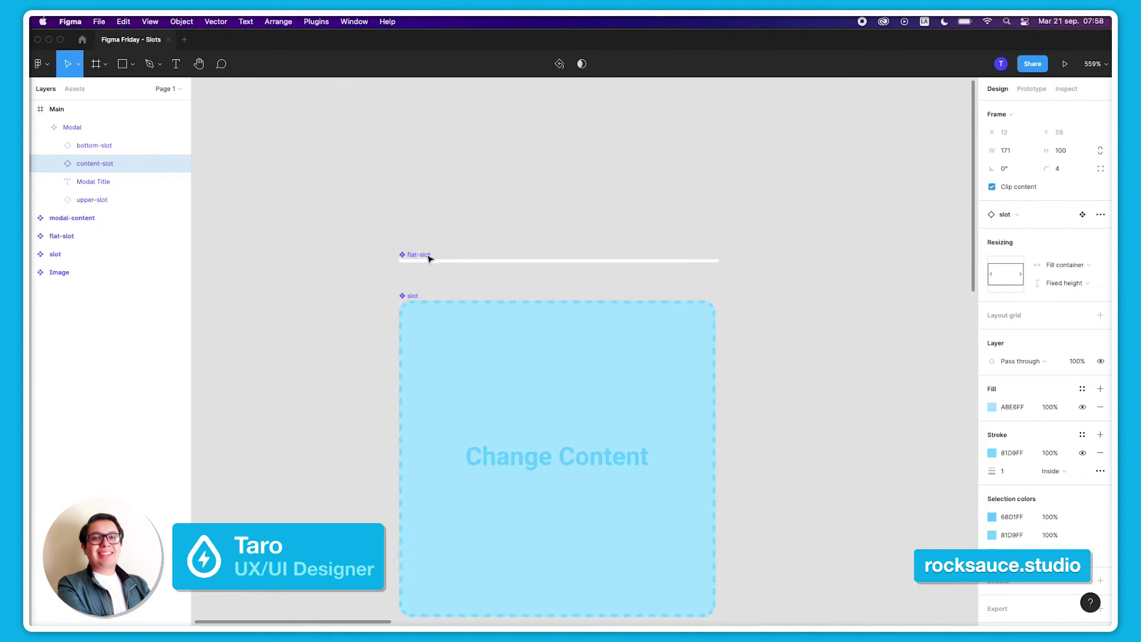
click(422, 259)
scroll(424, 256, up, 2)
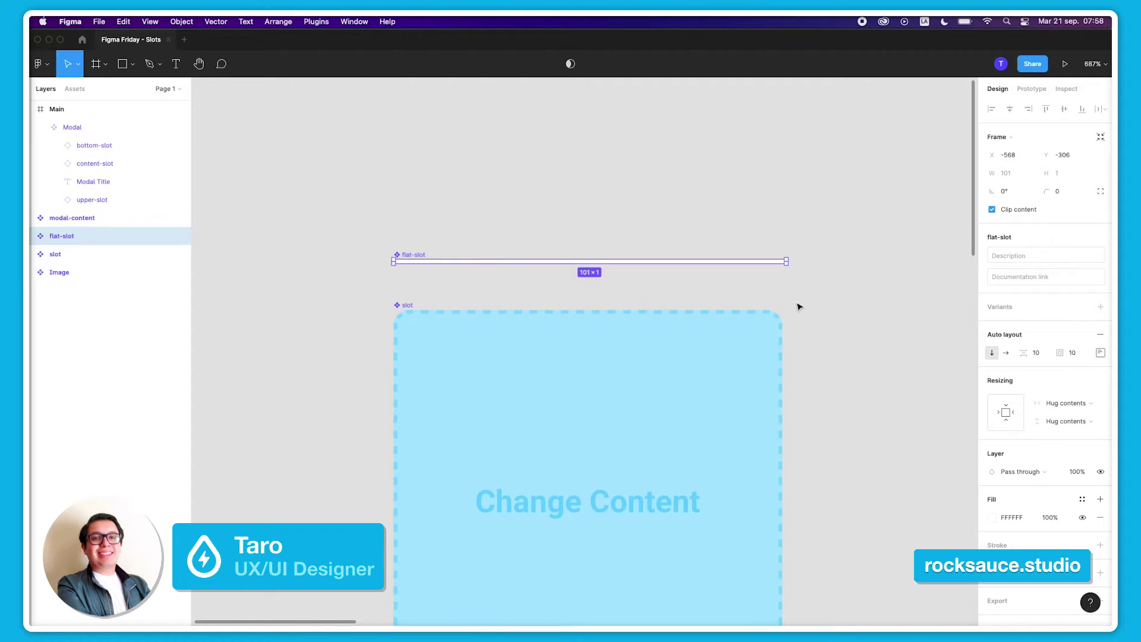
scroll(808, 305, down, 1)
scroll(807, 304, down, 1)
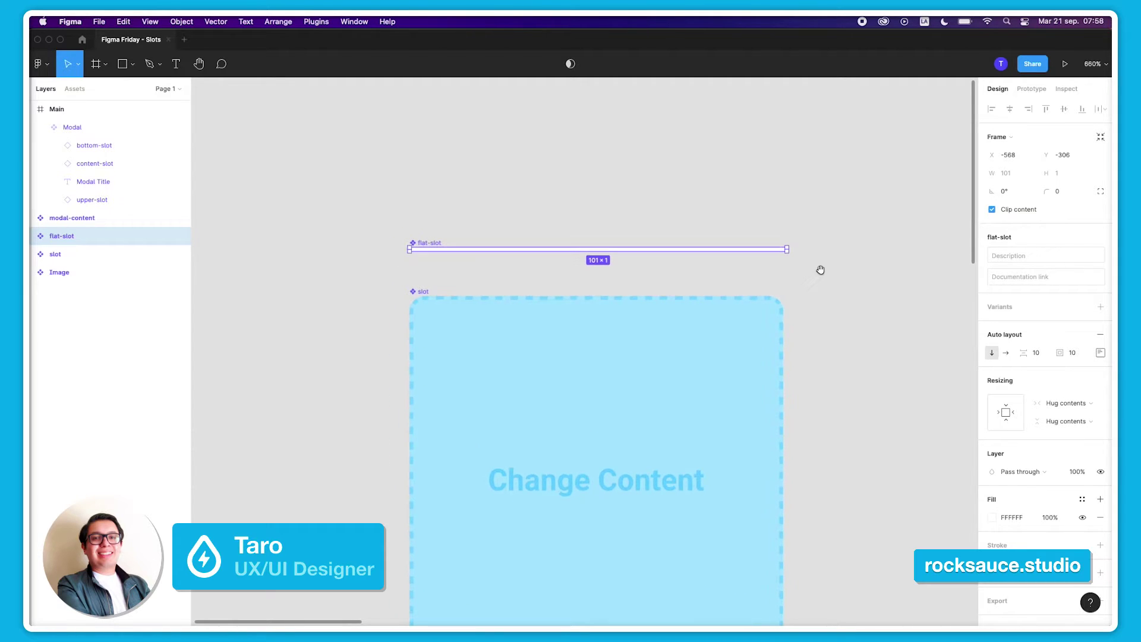
drag(820, 269, 769, 250)
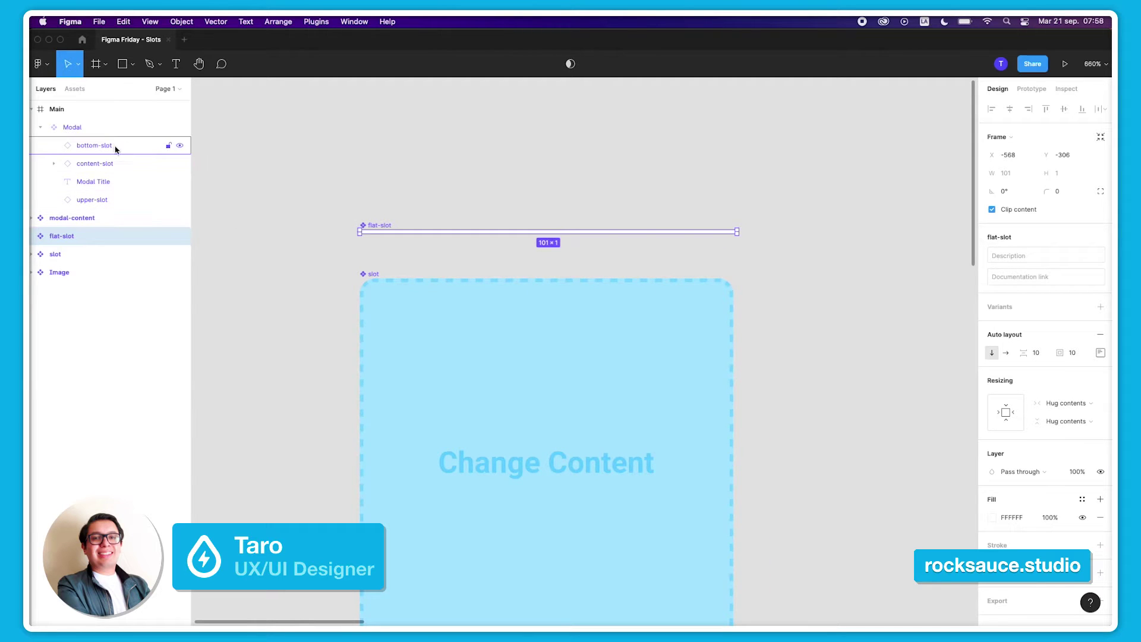
scroll(295, 280, down, 5)
drag(581, 303, 307, 194)
drag(458, 196, 183, 181)
Hide the Modal's bottom-slot and upper-slot layers, shrinking it back to 195×166.
scroll(475, 284, down, 2)
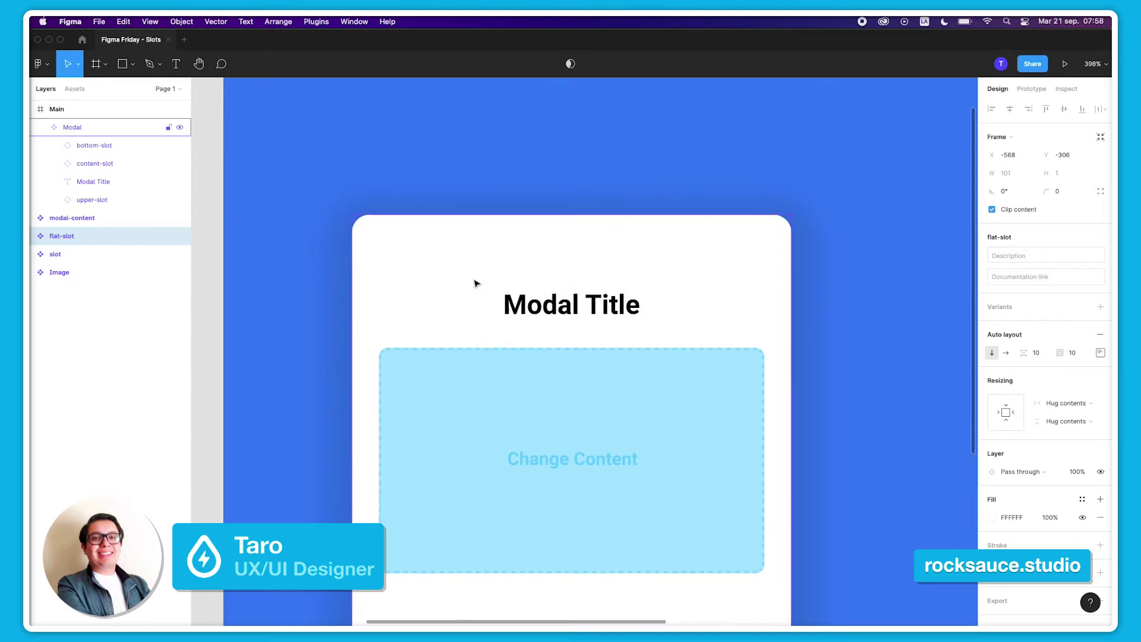
scroll(425, 257, down, 2)
scroll(426, 257, down, 1)
click(427, 255)
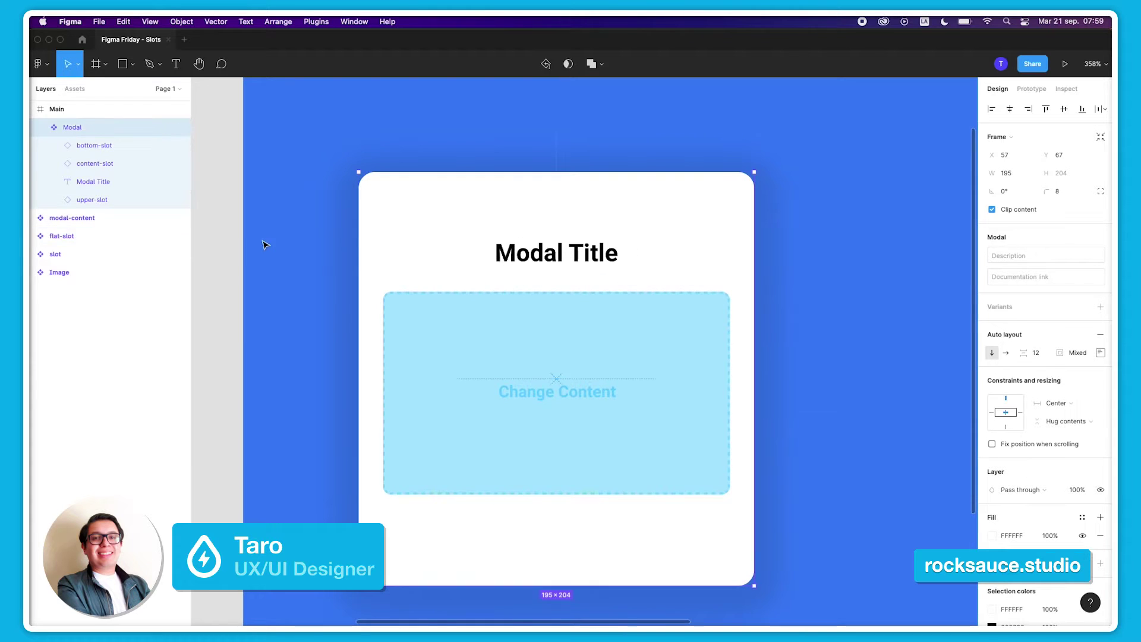
scroll(266, 245, up, 3)
scroll(283, 224, down, 1)
scroll(369, 222, down, 1)
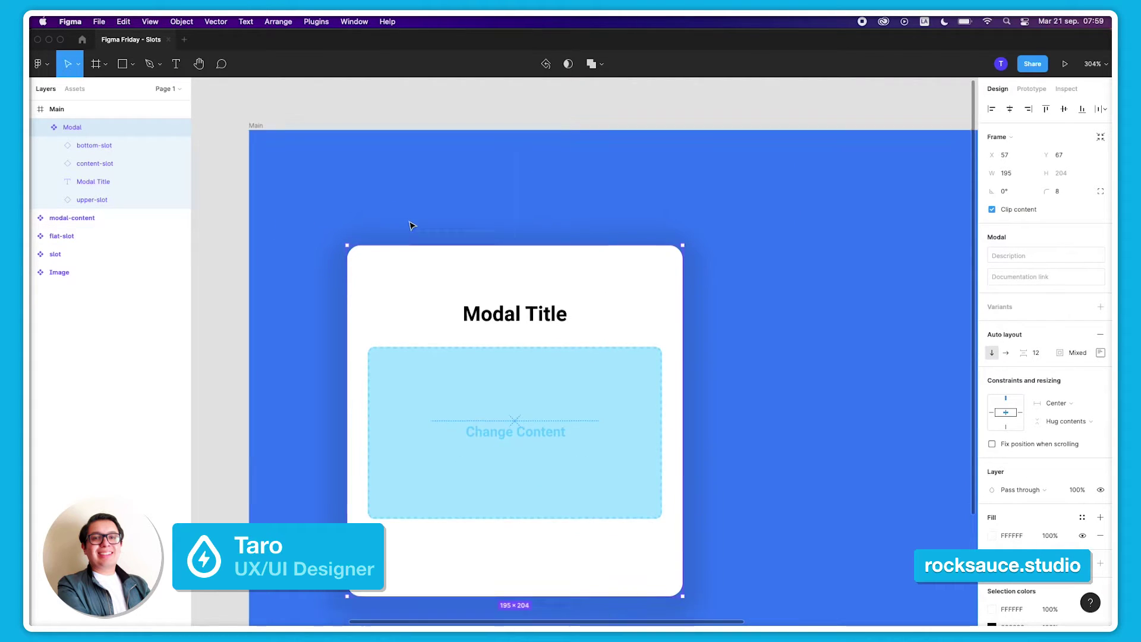
scroll(410, 224, down, 1)
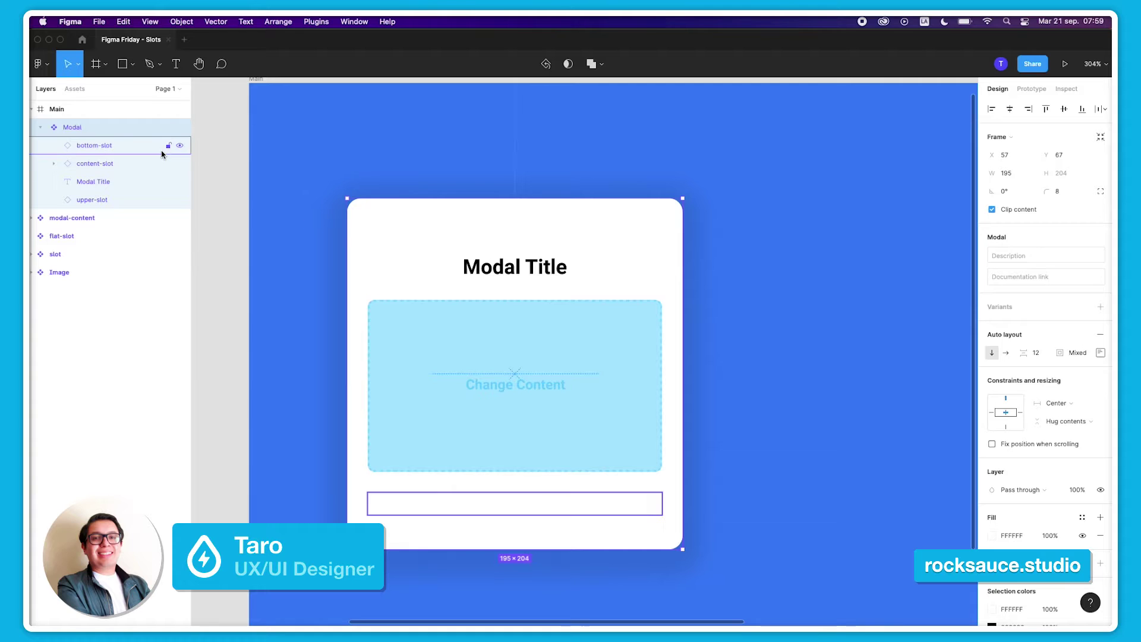
click(179, 145)
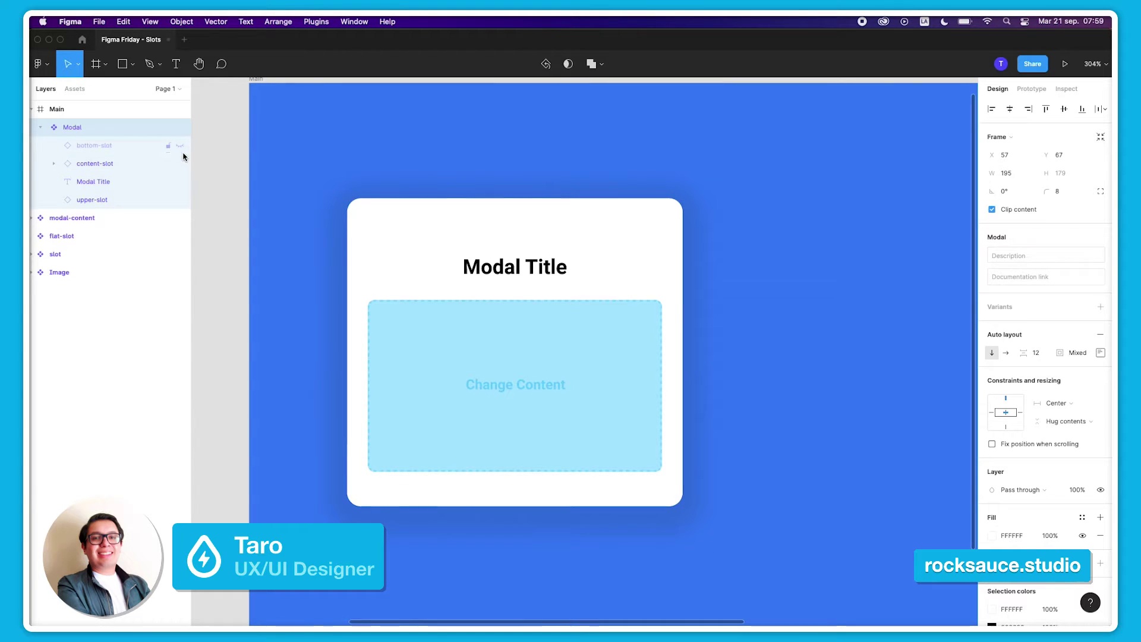
click(179, 200)
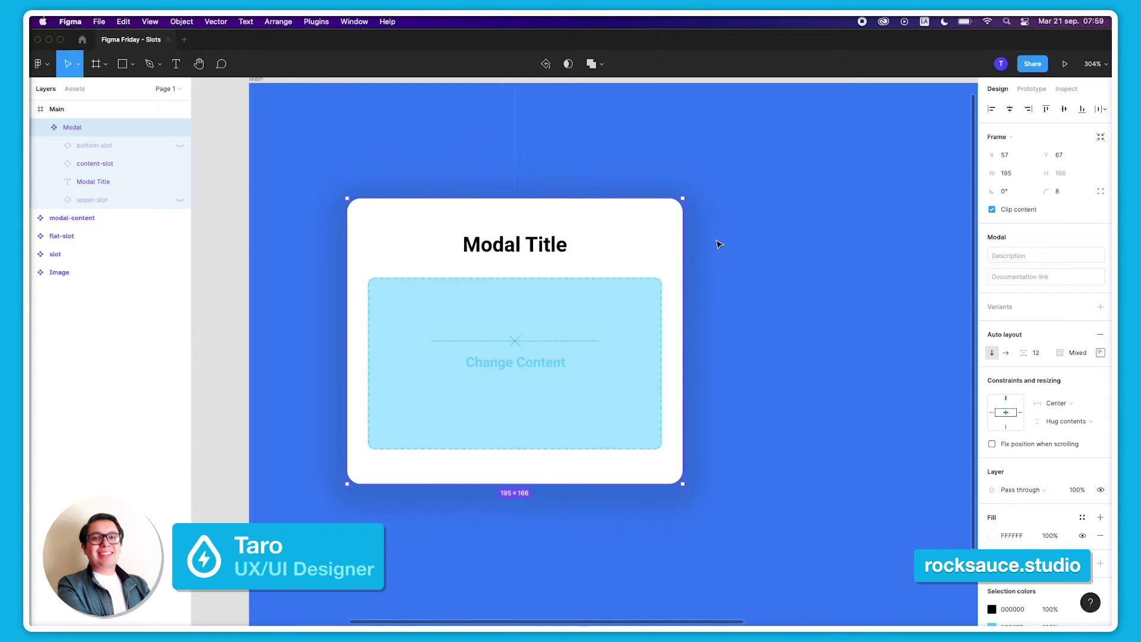
Shift the Modal toward the left of the view and select it again.
scroll(716, 242, up, 1)
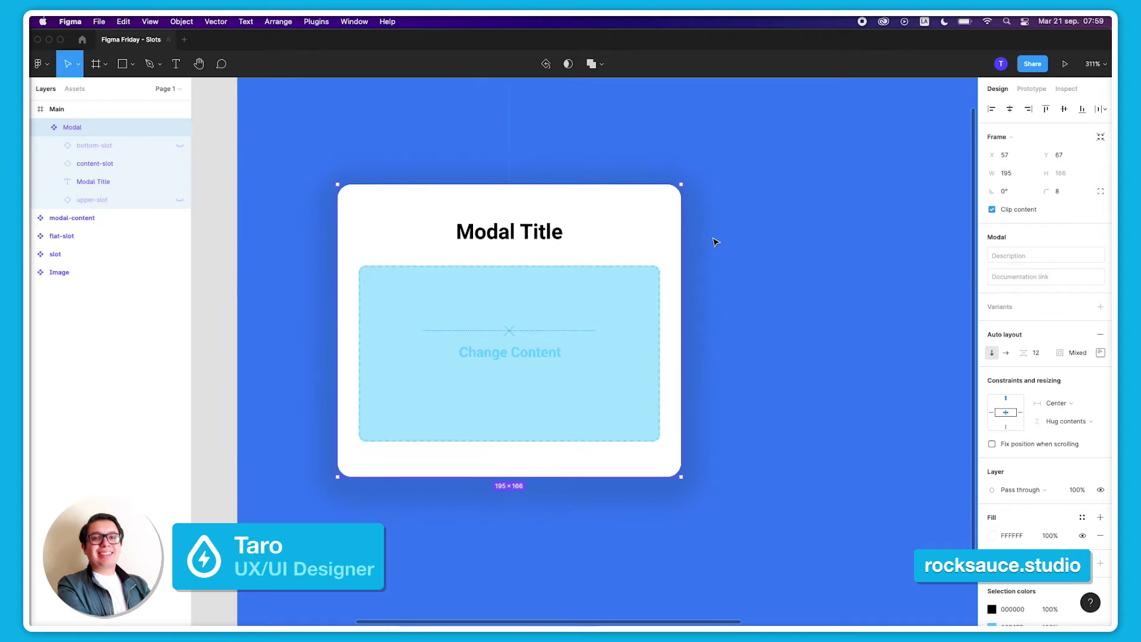
click(751, 225)
scroll(764, 224, down, 2)
drag(764, 223, 635, 227)
click(494, 224)
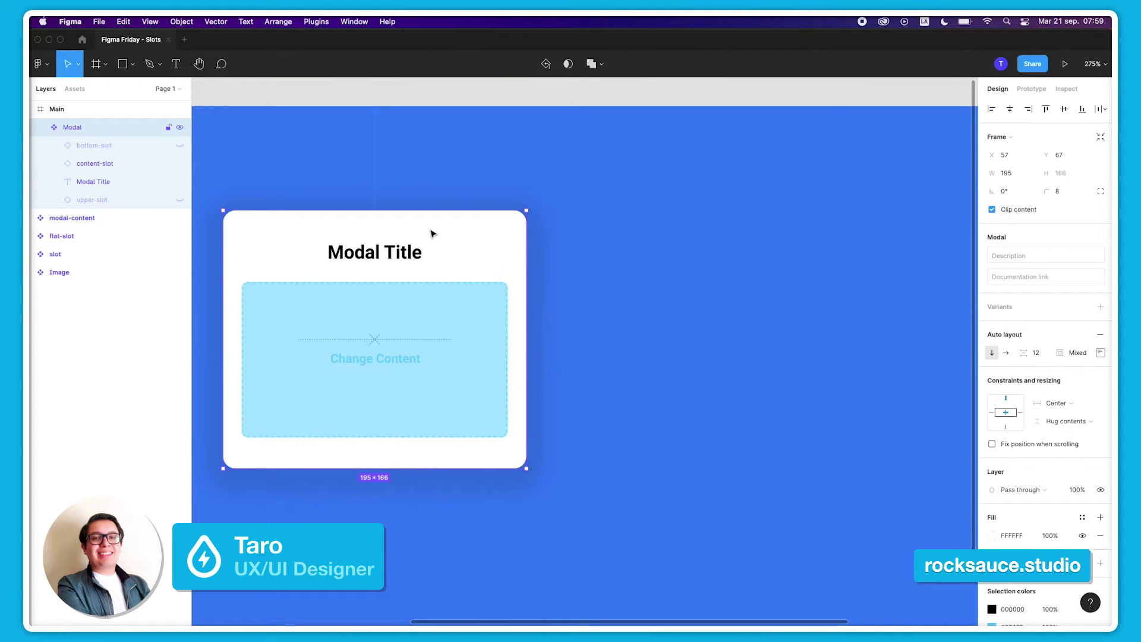
key(super+v)
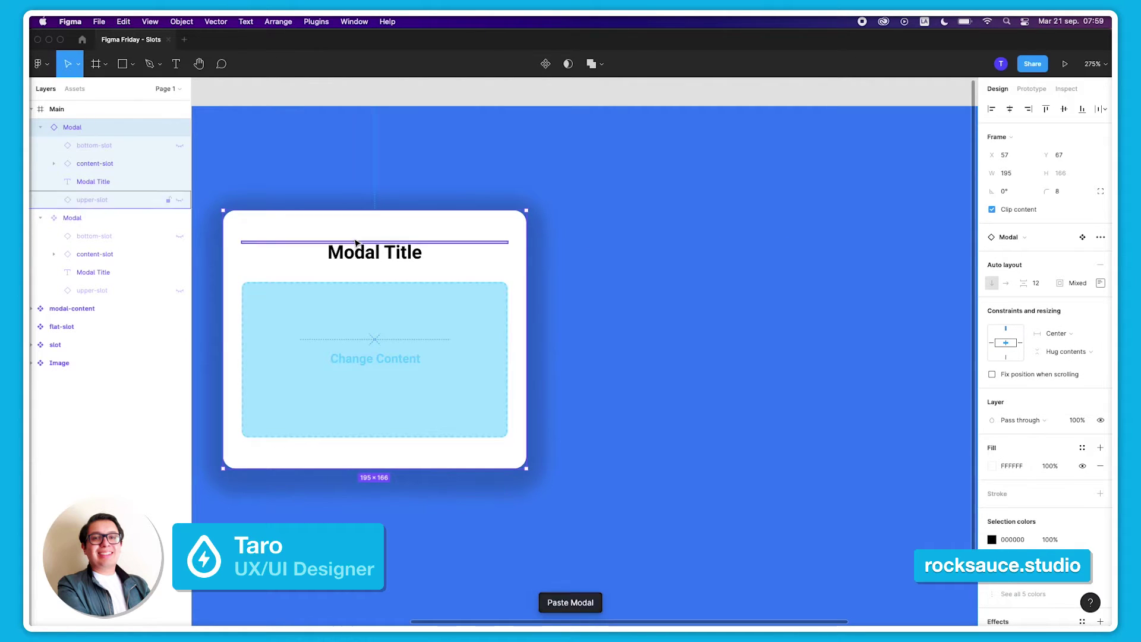
drag(451, 224, 860, 252)
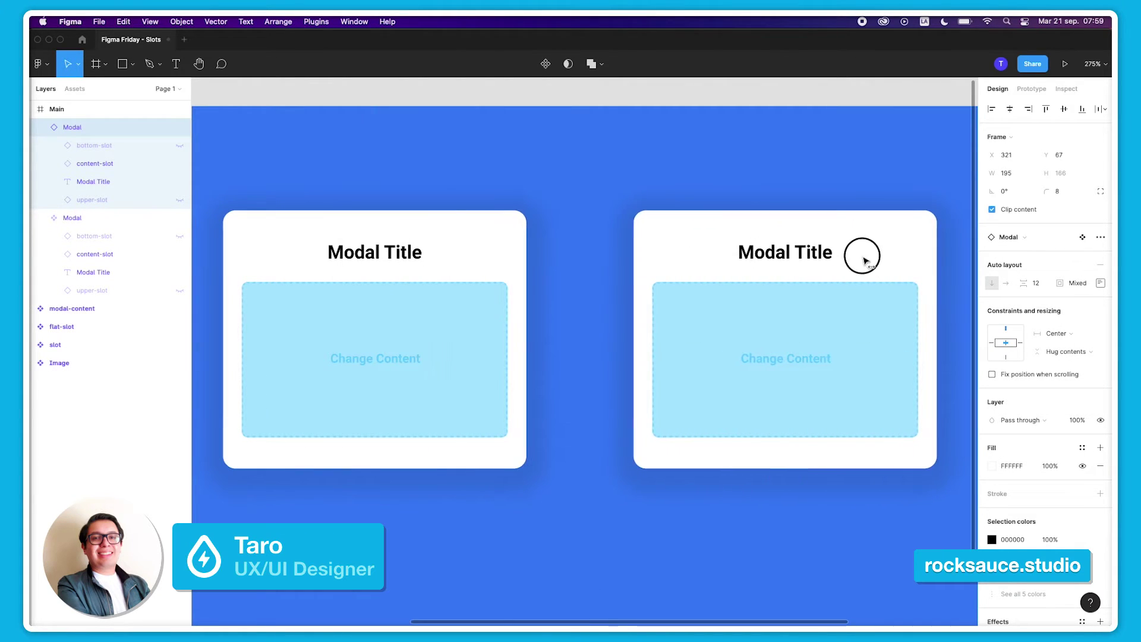
click(640, 175)
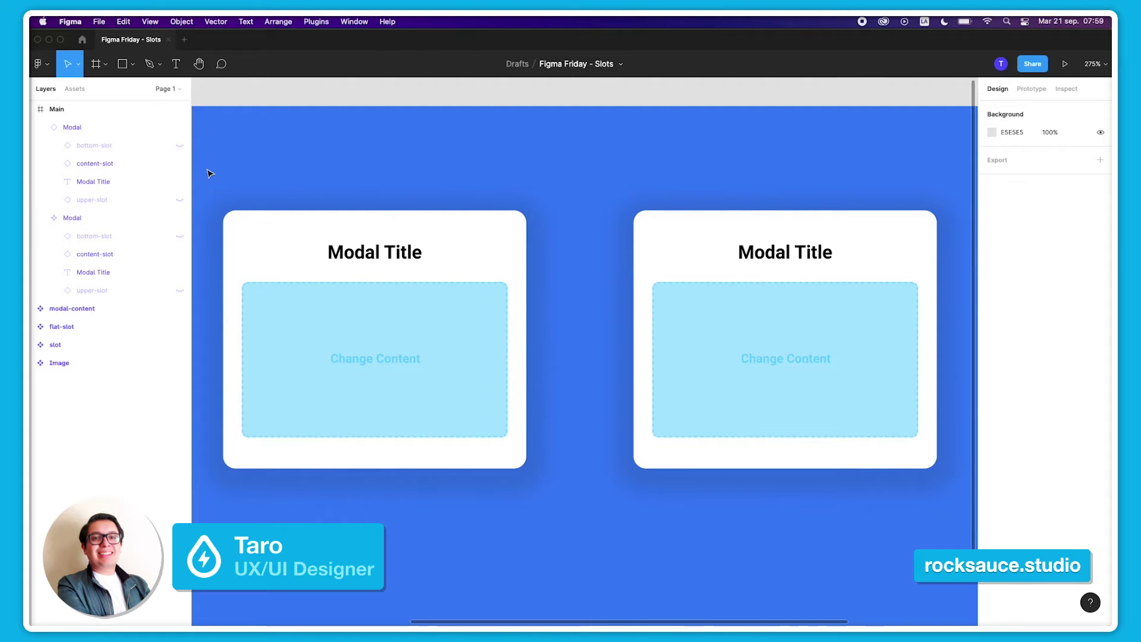
drag(57, 218, 70, 124)
click(179, 146)
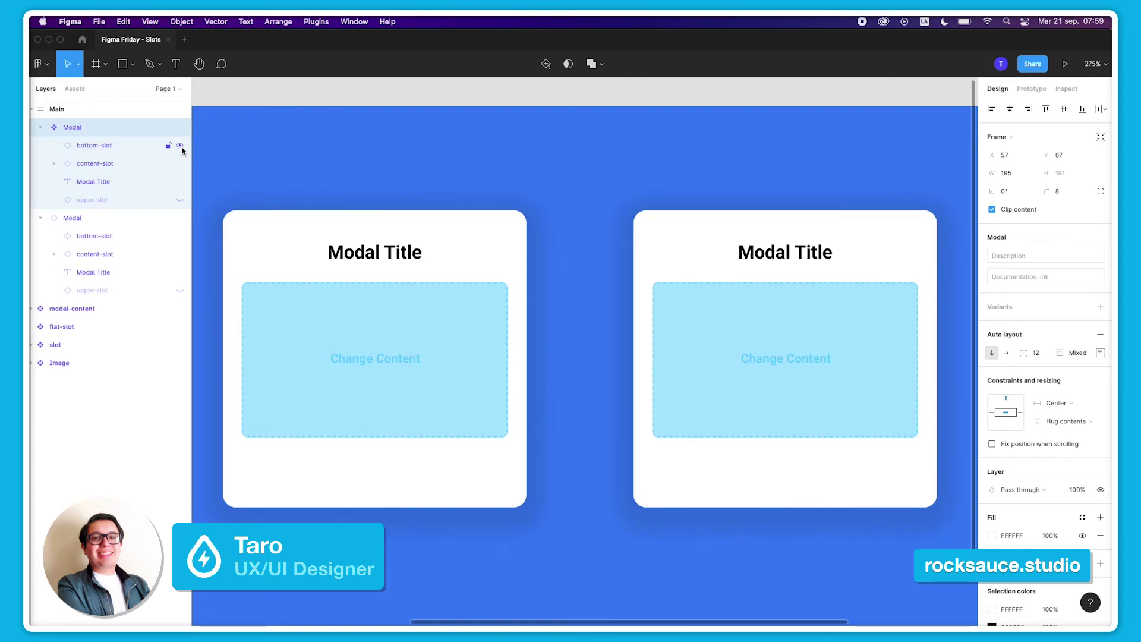
click(180, 147)
click(180, 201)
click(180, 201)
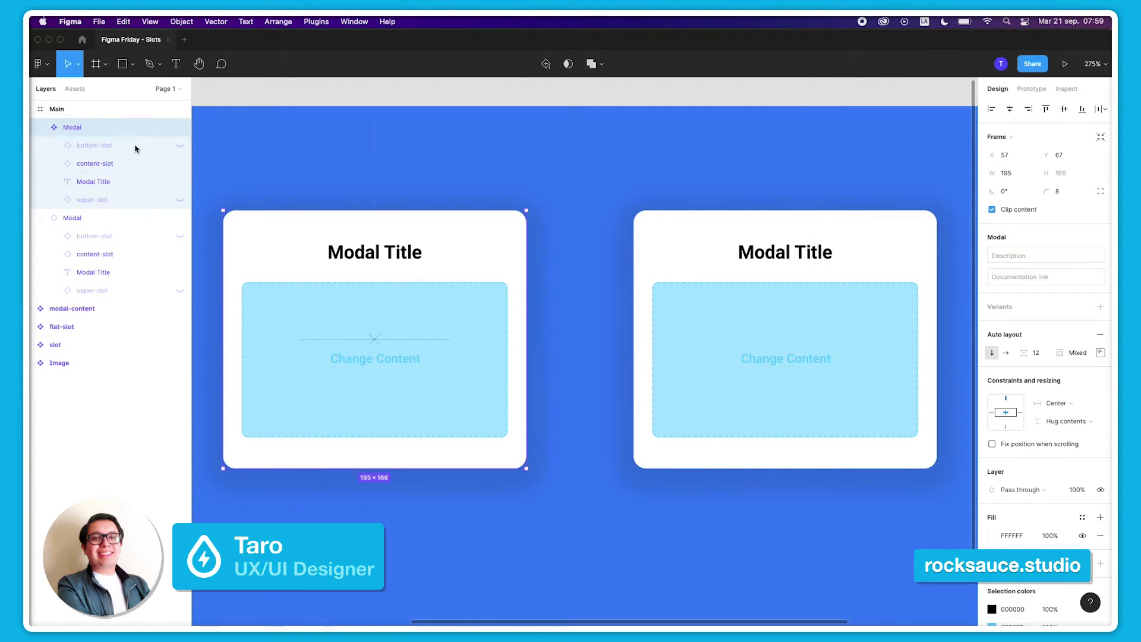
click(668, 271)
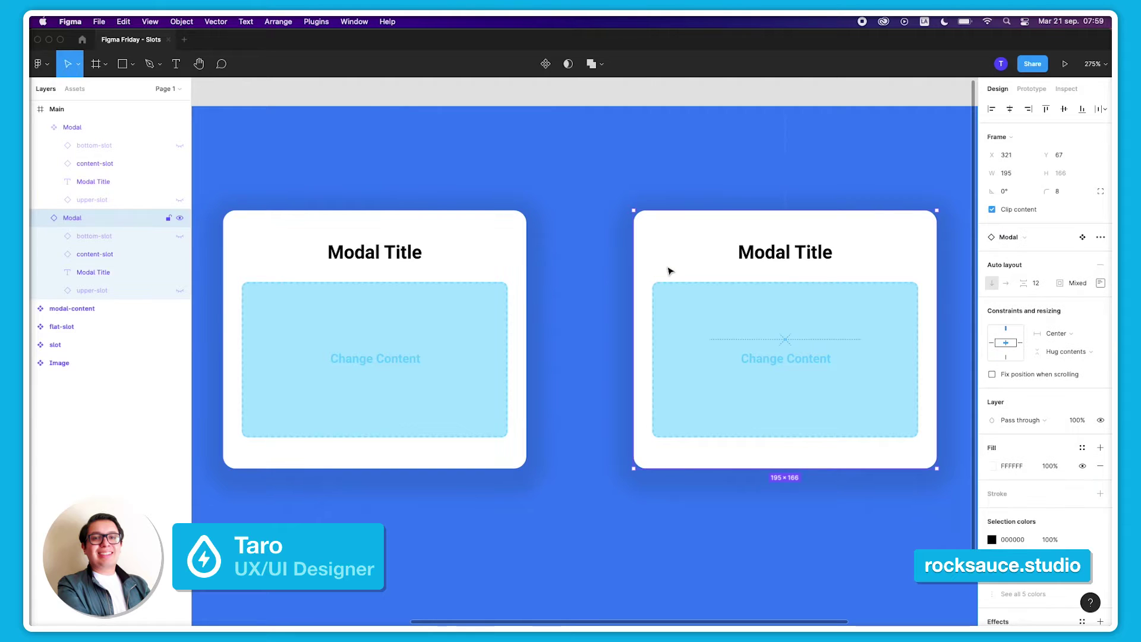
scroll(609, 351, down, 3)
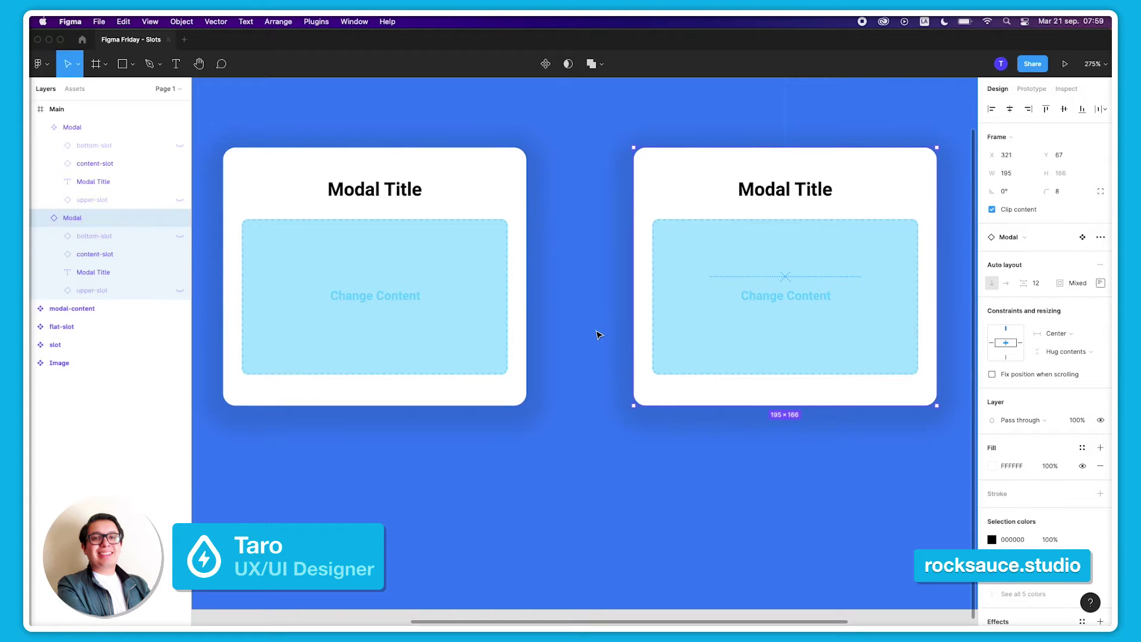
scroll(885, 214, right, 2)
scroll(800, 236, down, 2)
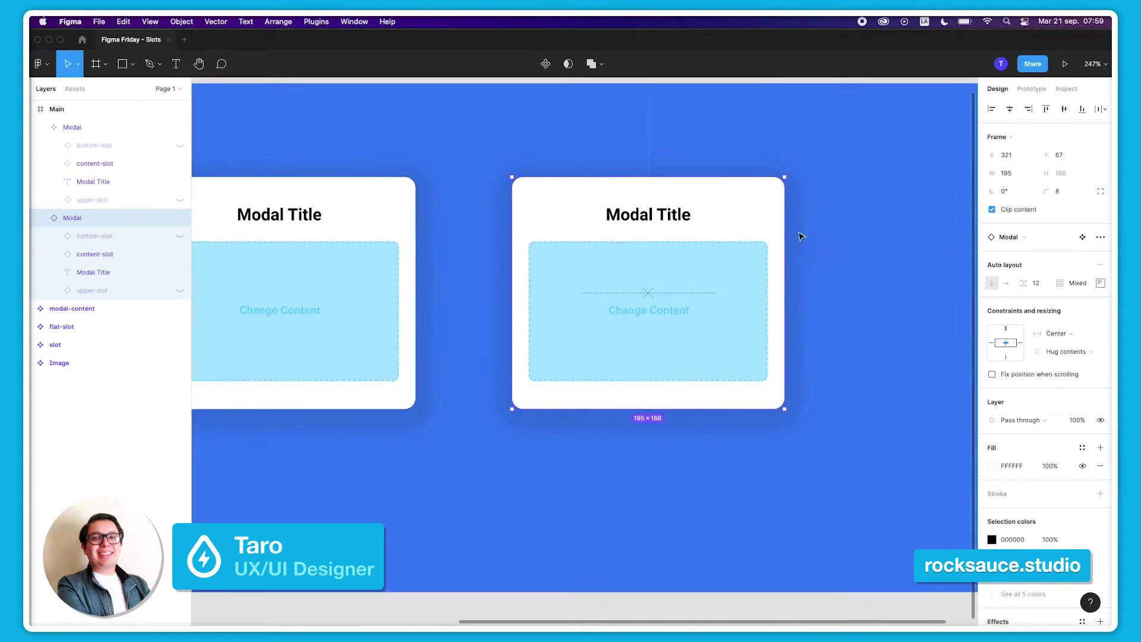
click(179, 236)
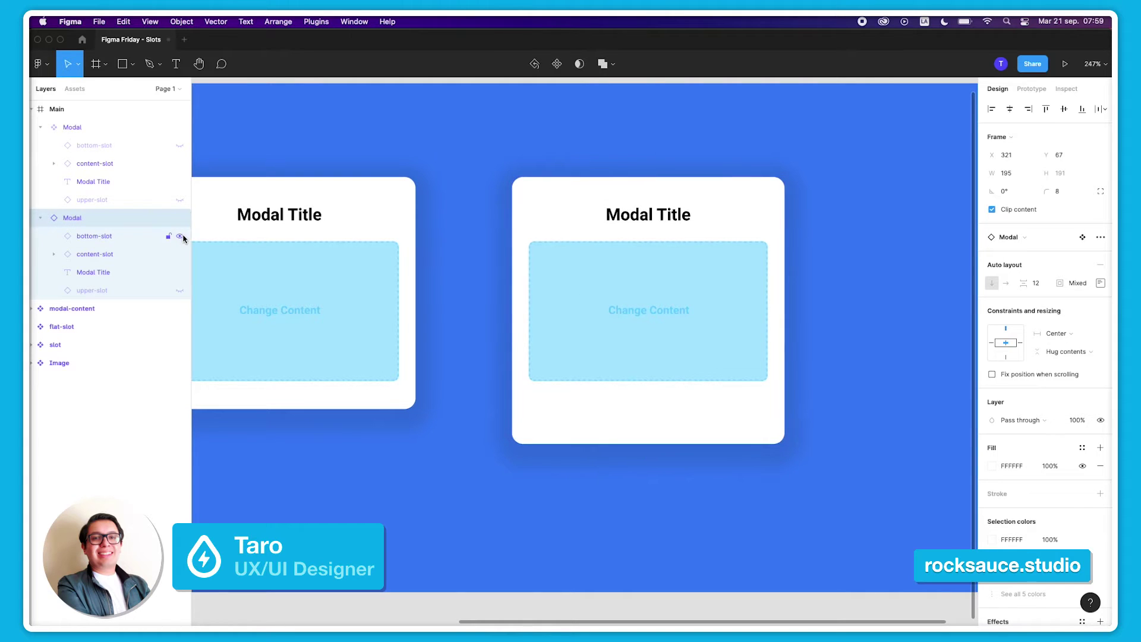
click(179, 235)
click(180, 236)
click(180, 236)
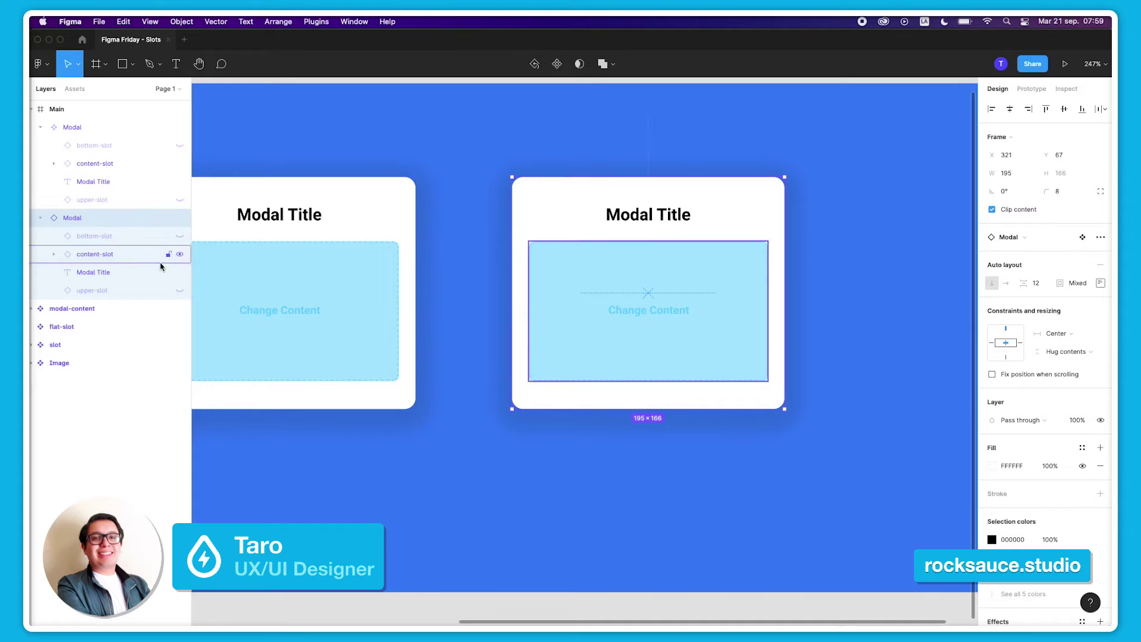
click(179, 291)
click(178, 291)
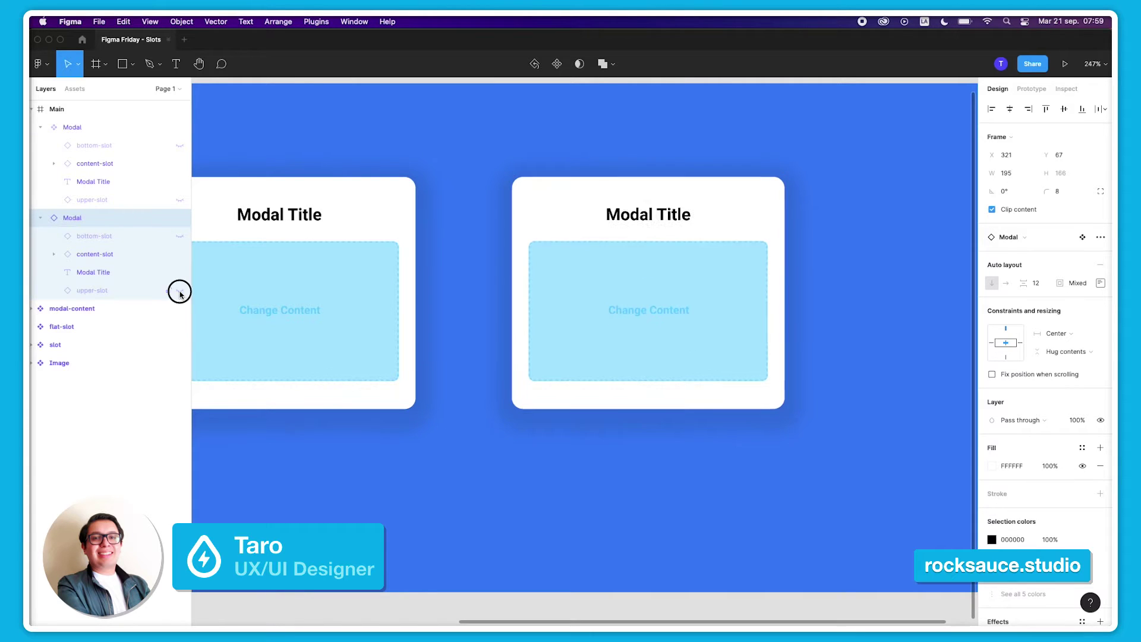
click(180, 254)
click(179, 254)
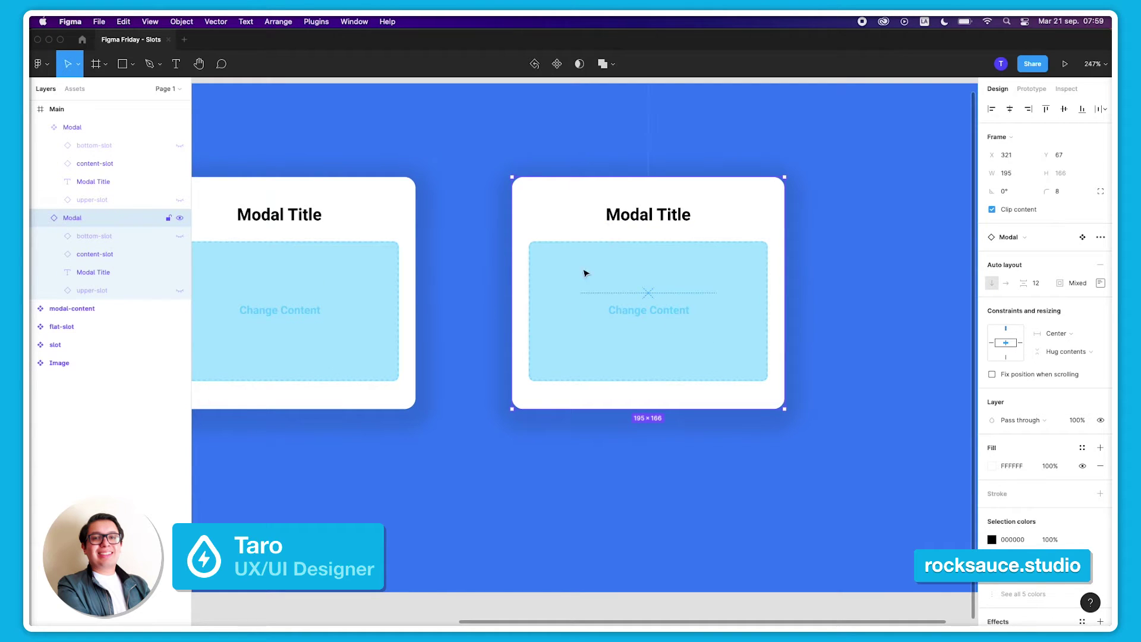
scroll(535, 273, down, 2)
drag(466, 211, 507, 217)
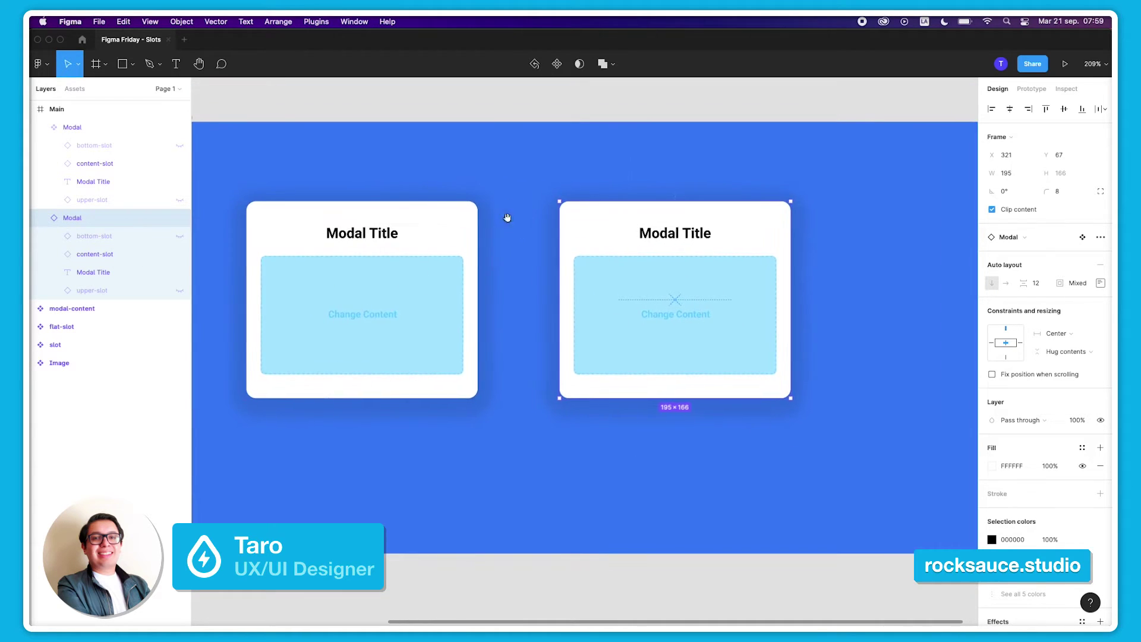
click(398, 204)
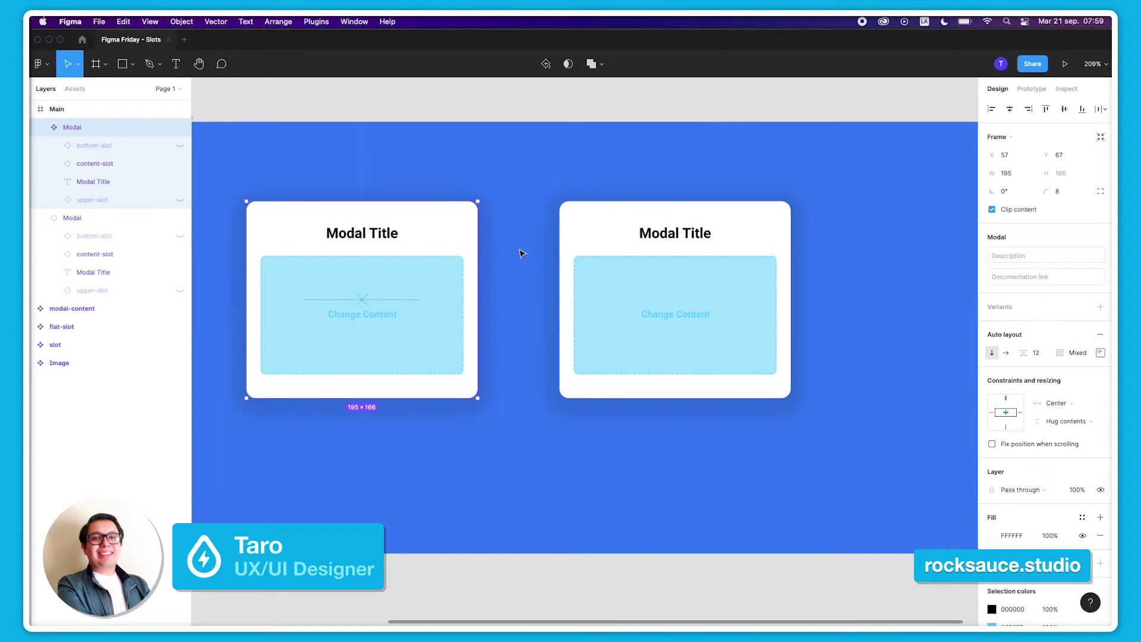
scroll(657, 288, up, 3)
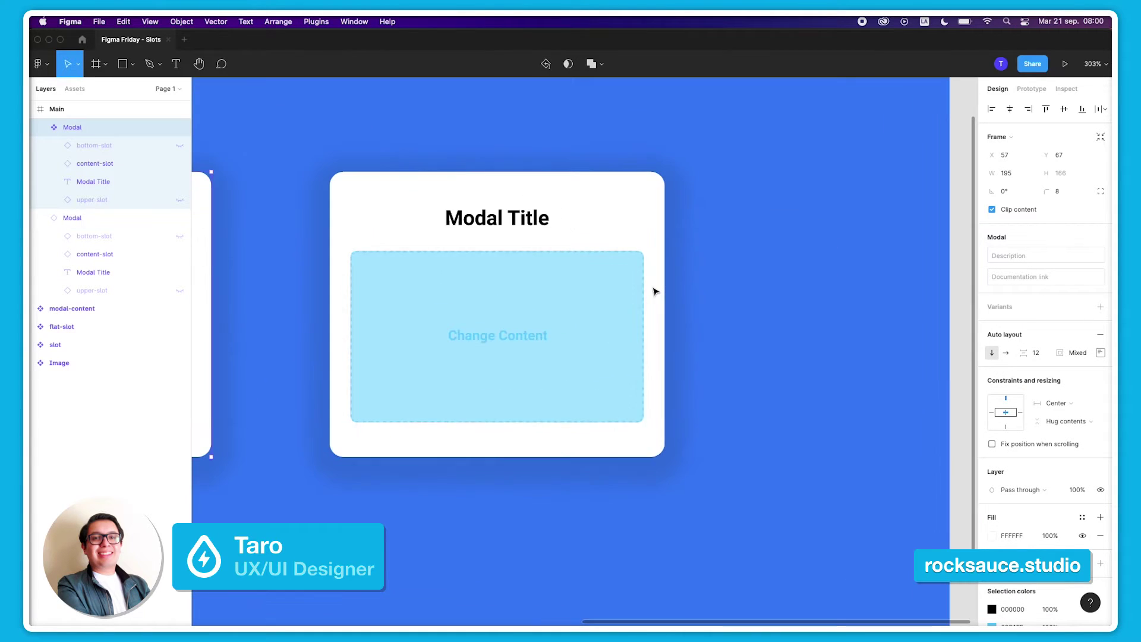
click(626, 211)
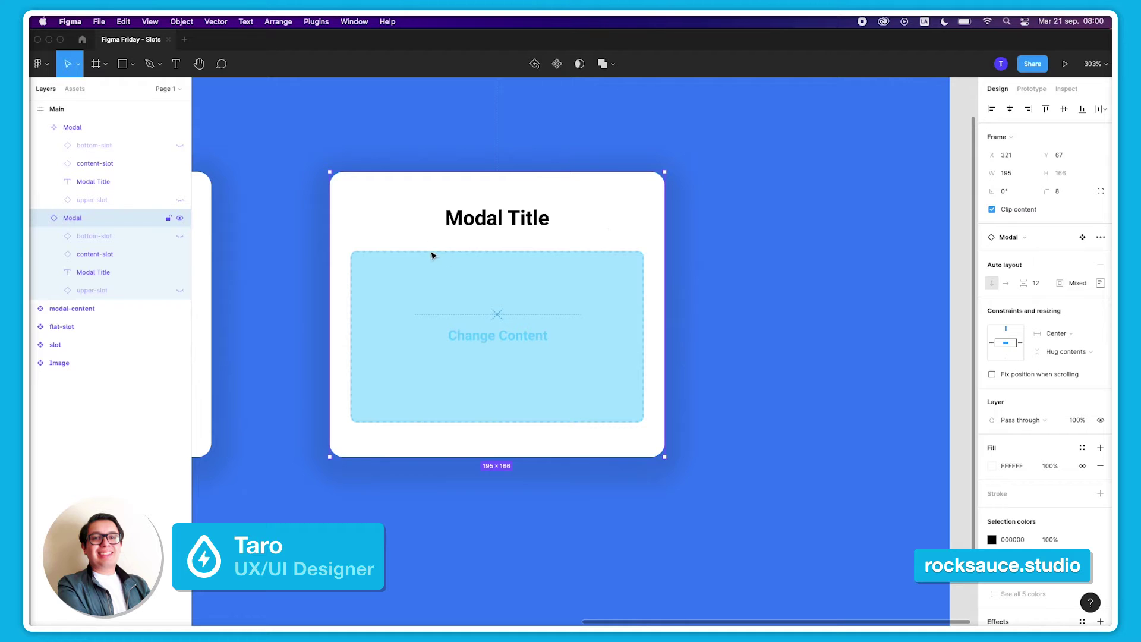
scroll(433, 255, down, 2)
scroll(383, 194, left, 5)
click(401, 208)
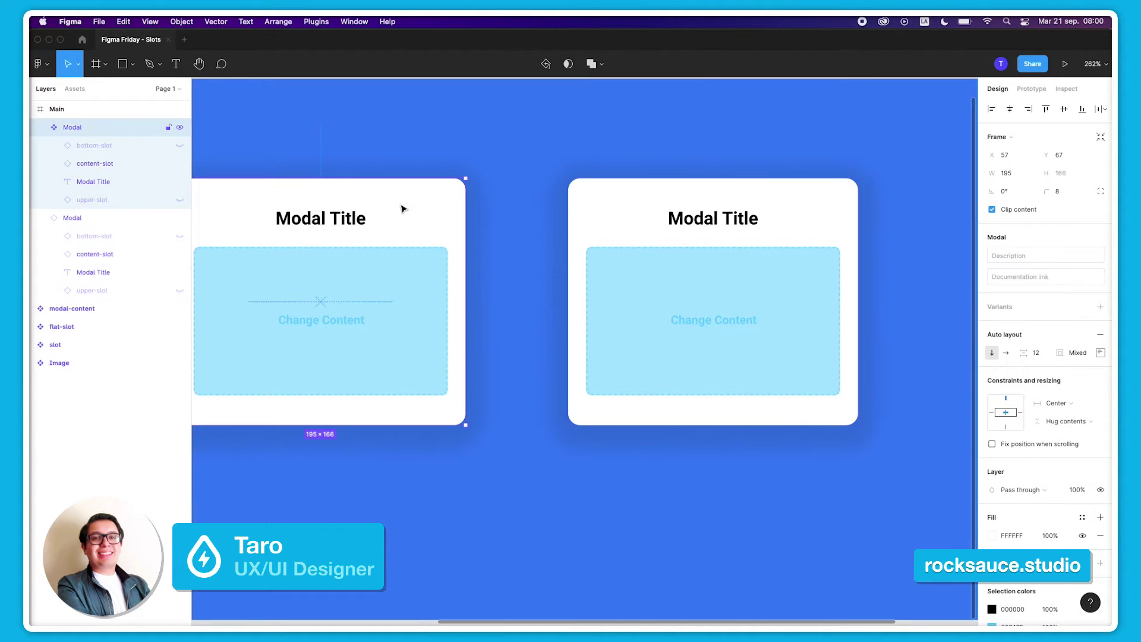
scroll(402, 213, down, 2)
scroll(410, 202, left, 5)
scroll(410, 220, up, 2)
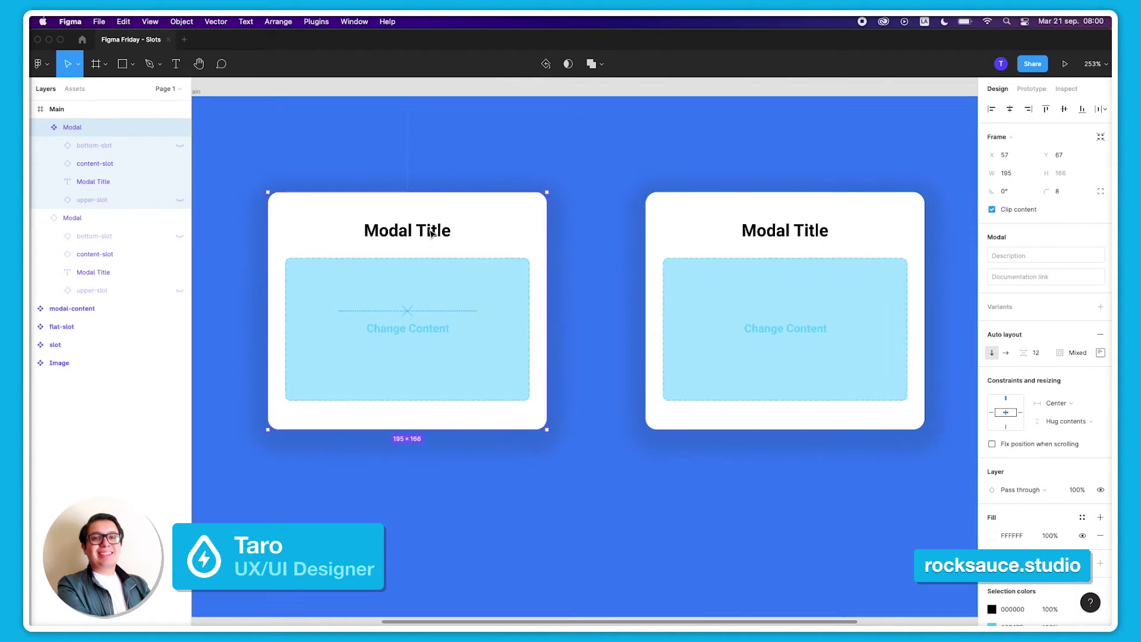
scroll(469, 216, down, 2)
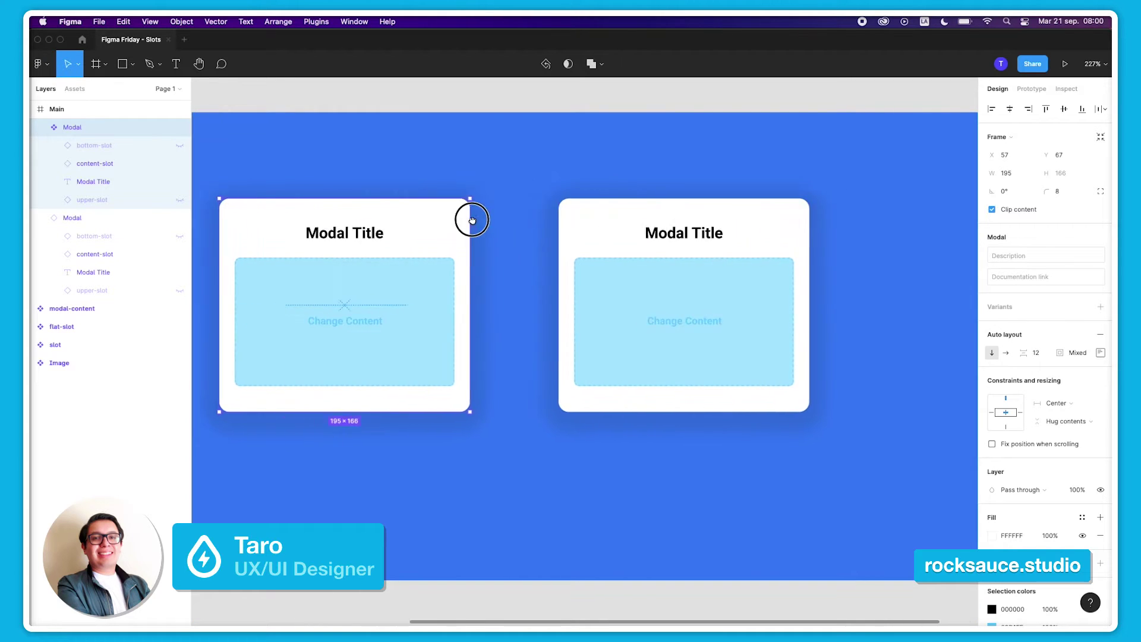
scroll(537, 231, right, 5)
scroll(673, 259, up, 5)
scroll(703, 249, down, 2)
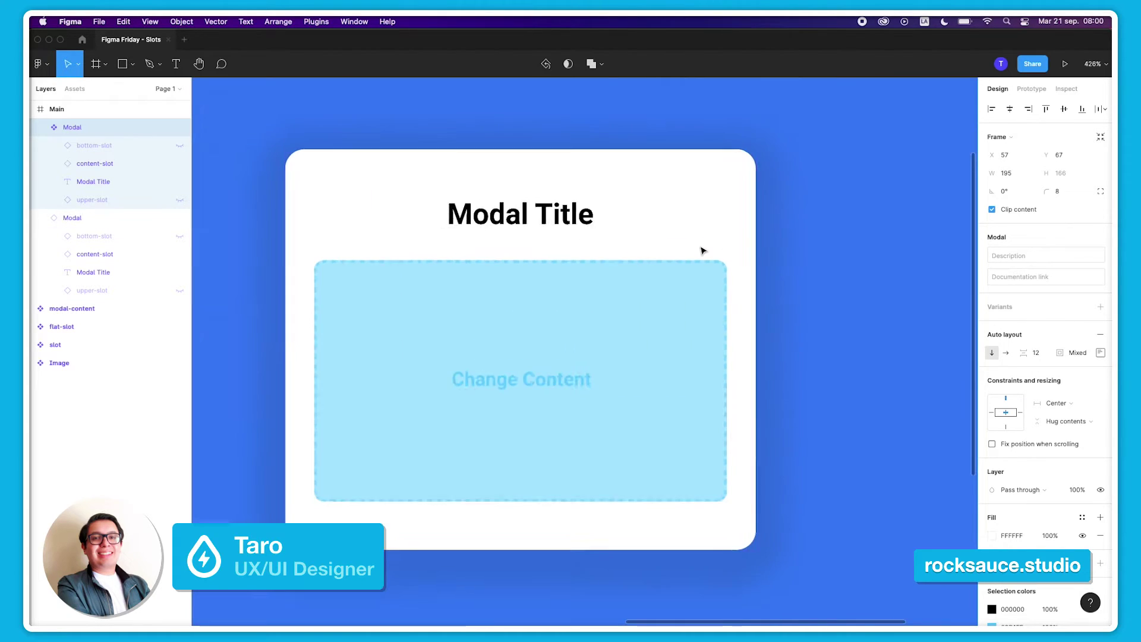
click(695, 227)
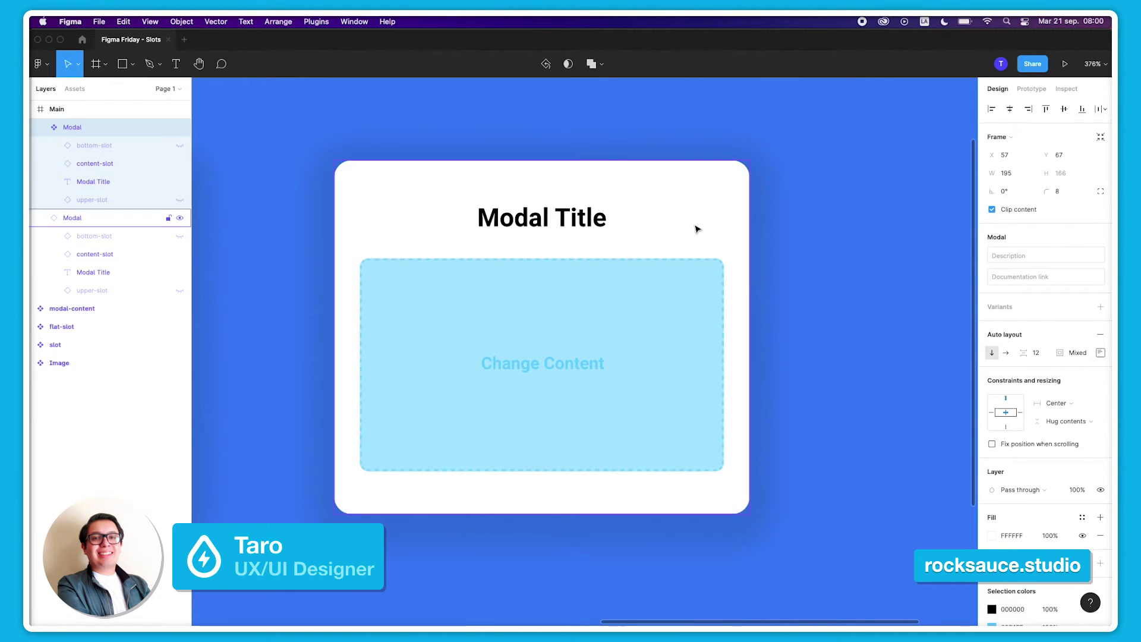
double_click(654, 306)
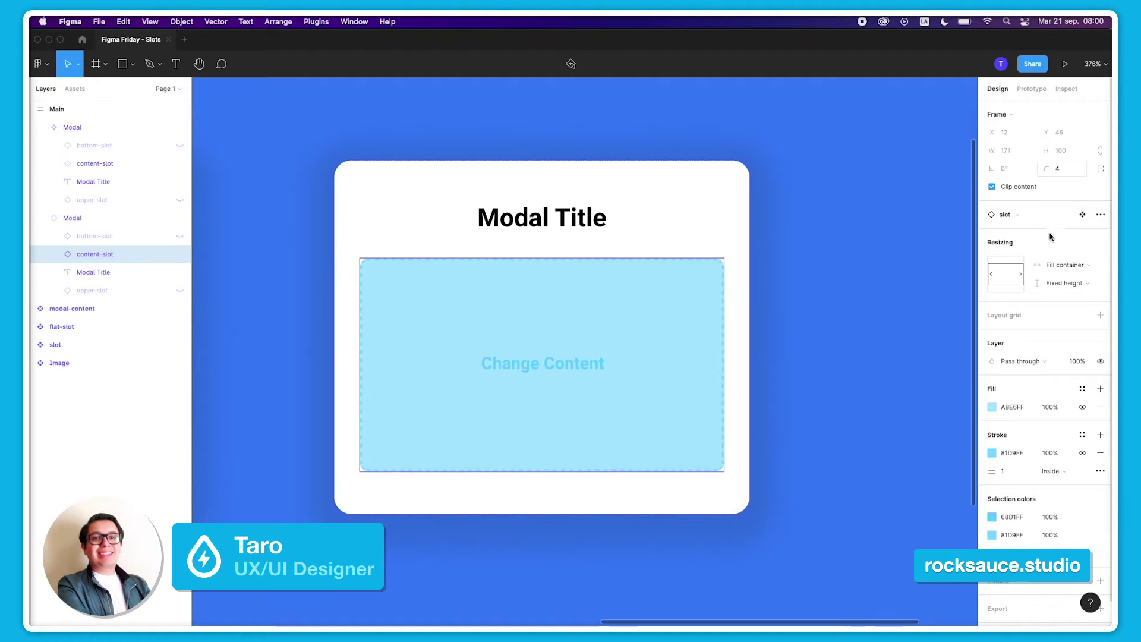
Swap the instance's content-slot to the Image component and select the new gradient image.
click(1027, 215)
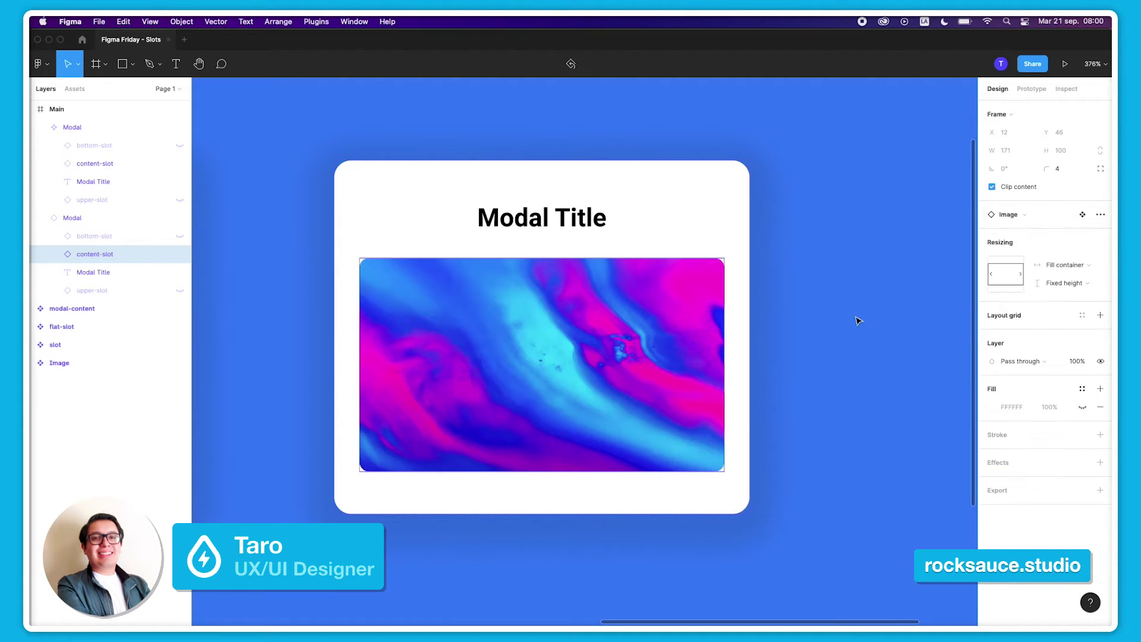
click(776, 275)
click(649, 307)
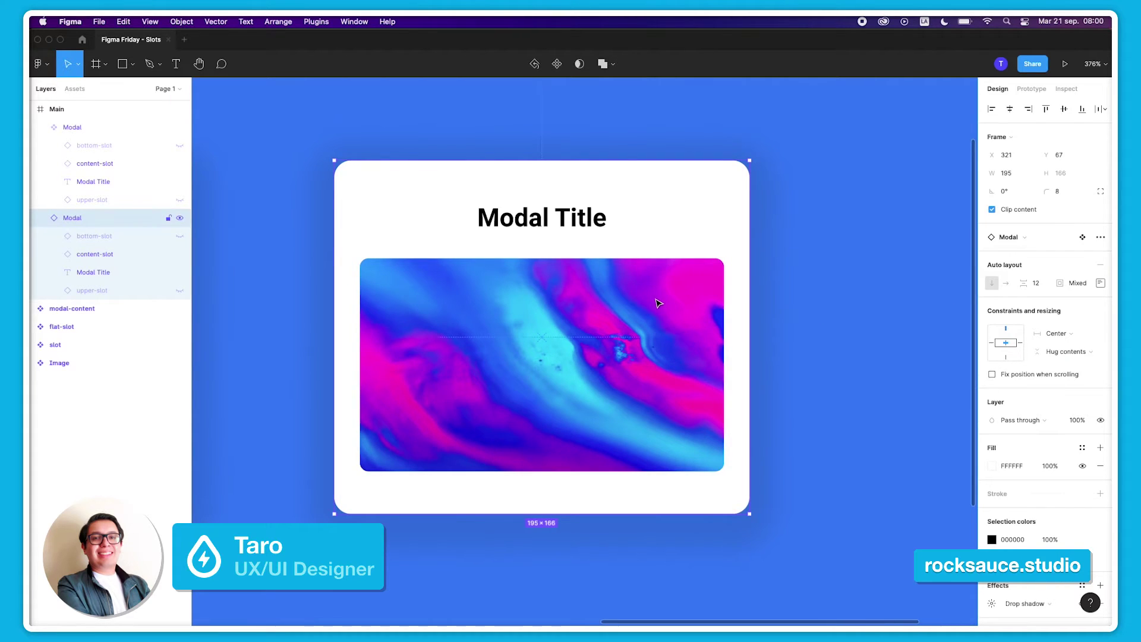
click(651, 304)
Show the instance's bottom-slot and swap it to the modal-content component, making the card 195×191.
click(506, 481)
click(179, 238)
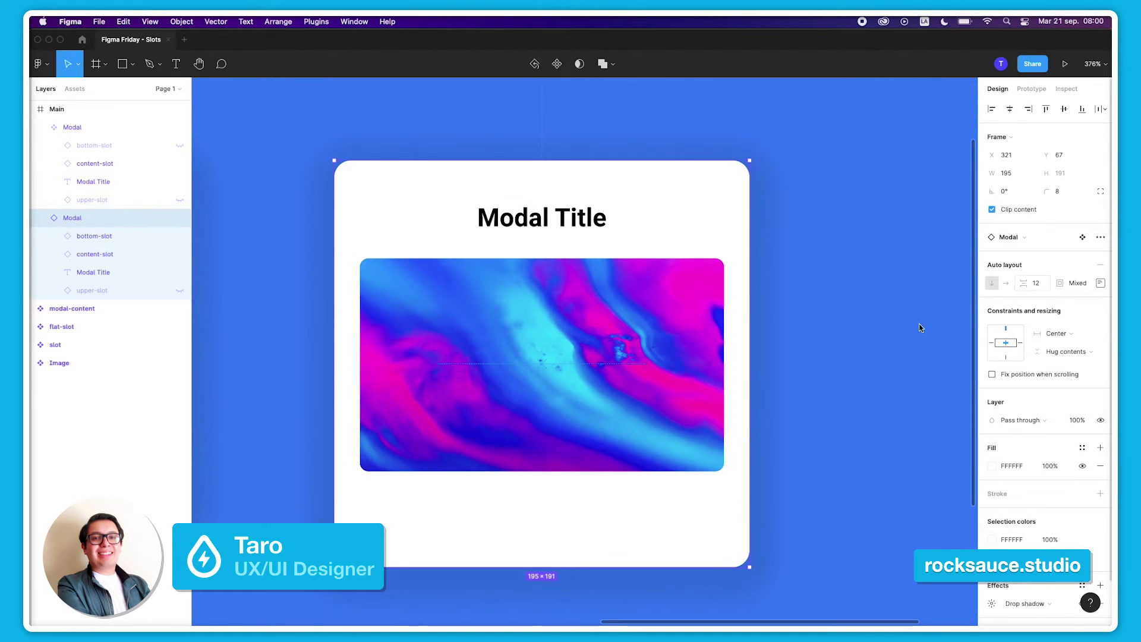
click(112, 237)
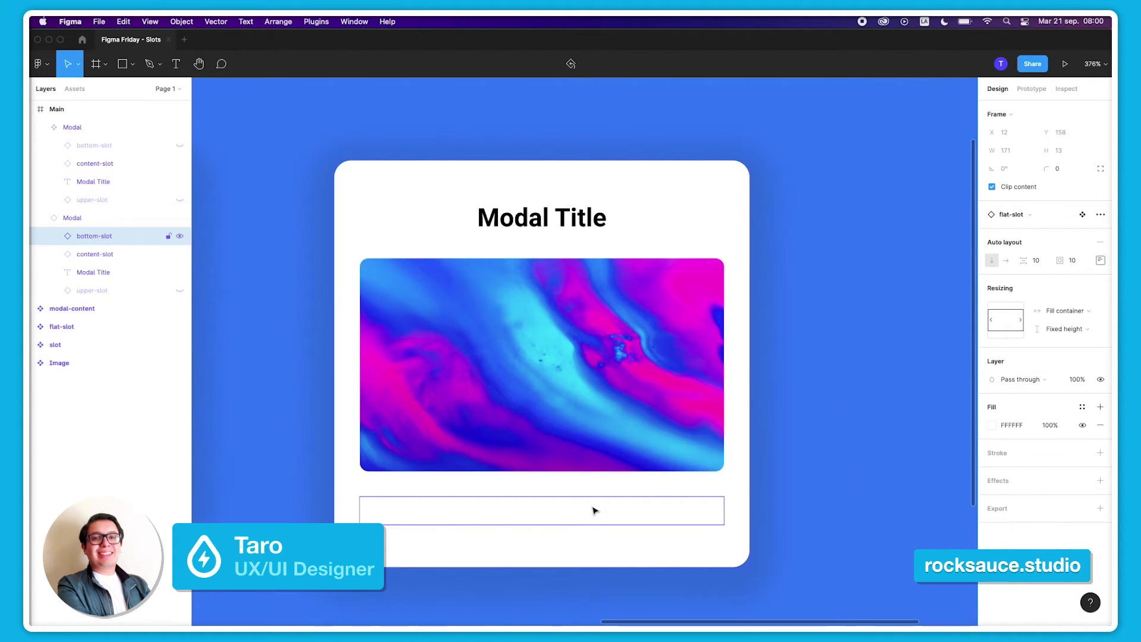
click(1027, 214)
click(1043, 334)
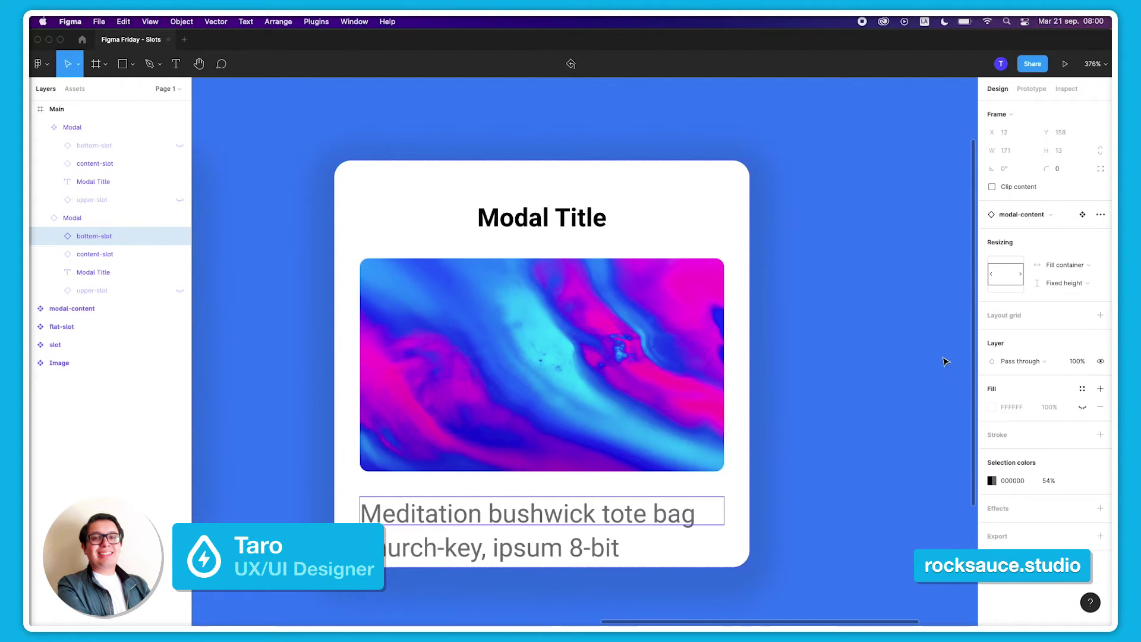
click(762, 361)
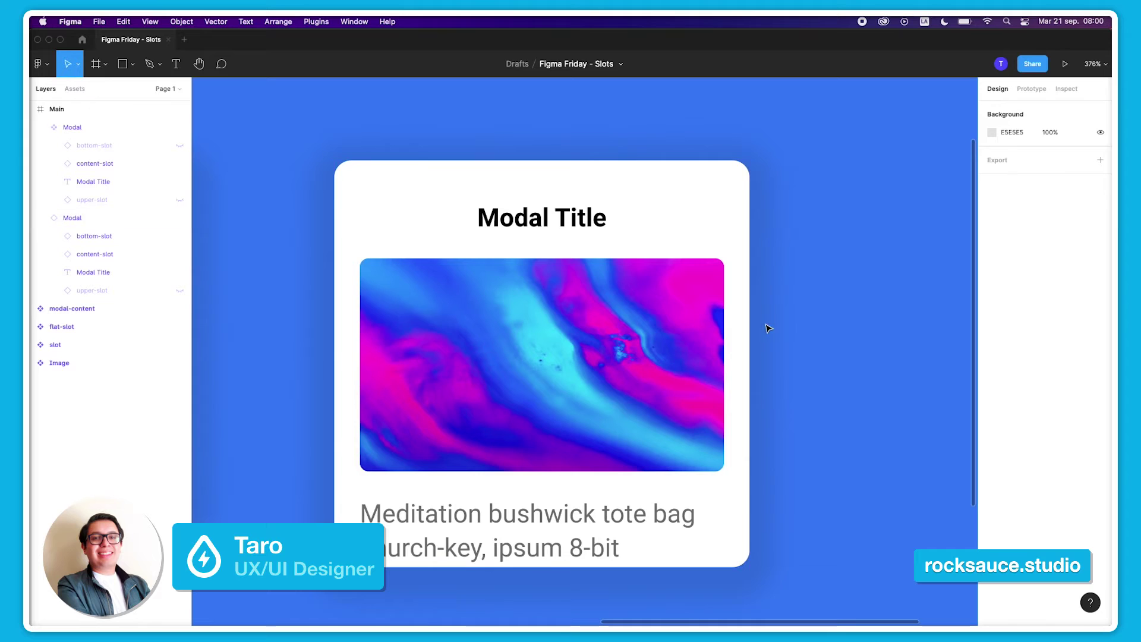
click(730, 222)
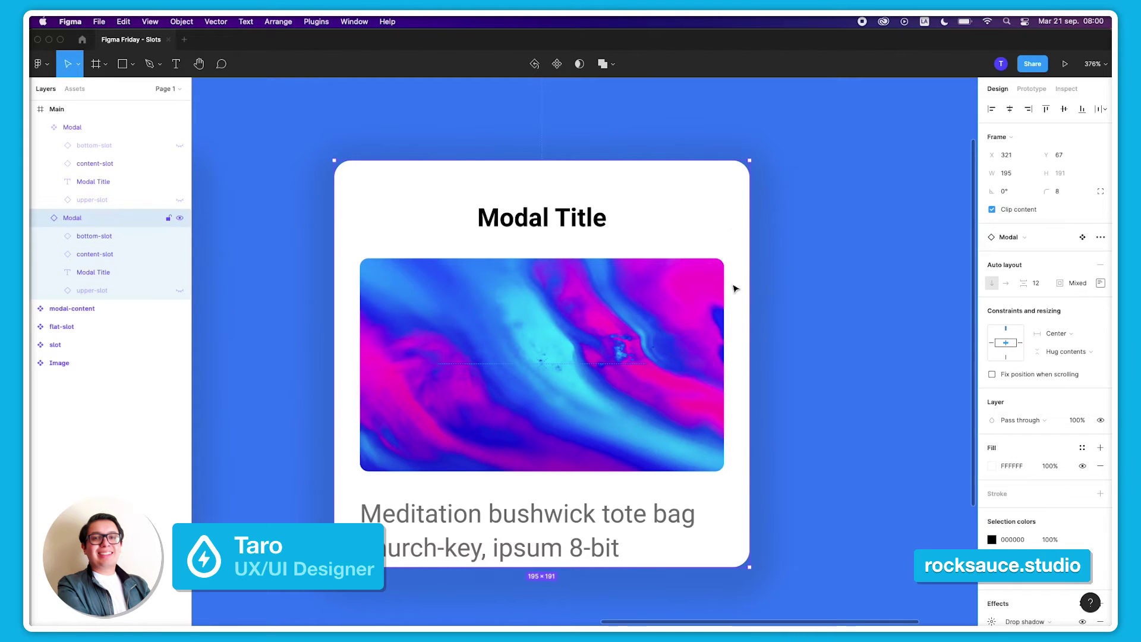
Inspect the bottom slot and the lorem-ipsum text layer inside it.
scroll(772, 316, down, 5)
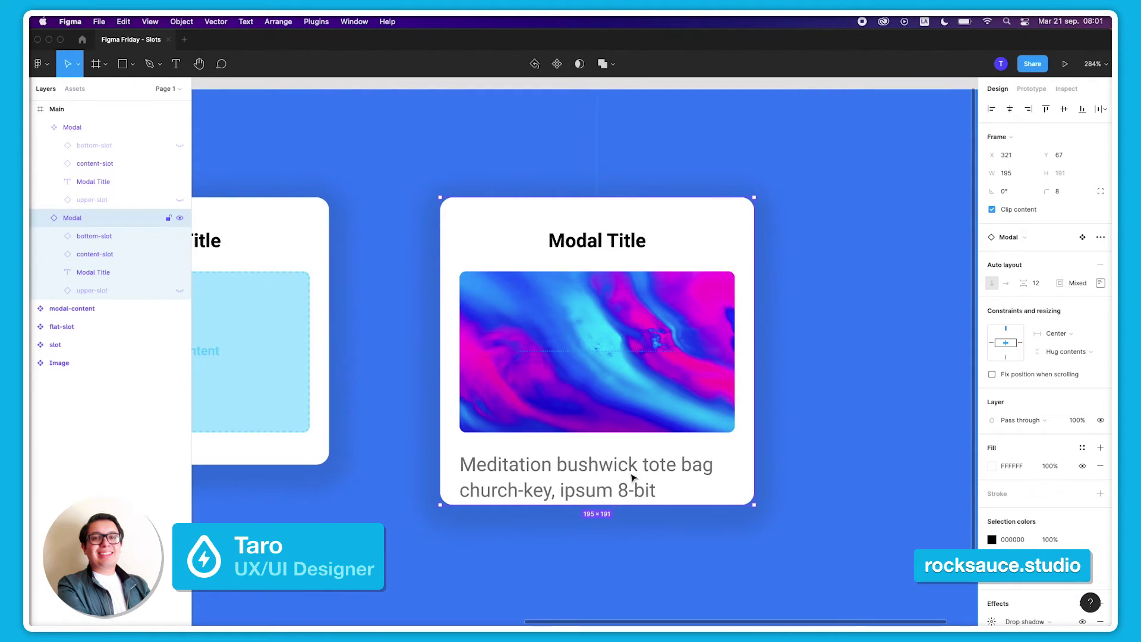
click(632, 477)
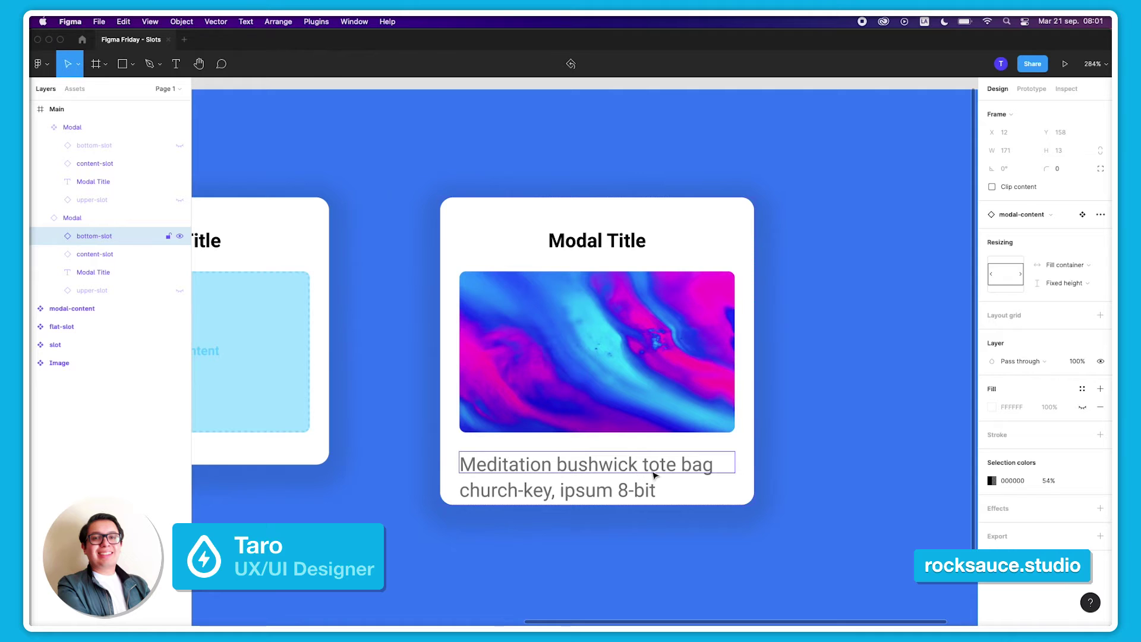
double_click(622, 475)
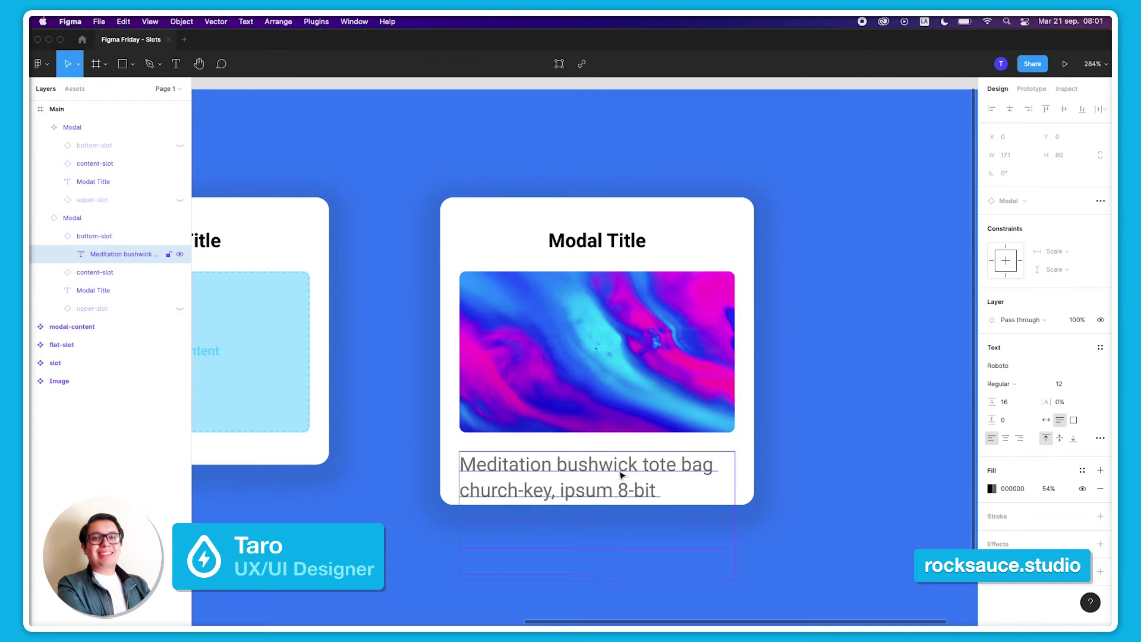
click(759, 365)
Select the right modal instance's bottom text slot, with the left Modal brought into view.
drag(451, 220, 737, 237)
click(575, 239)
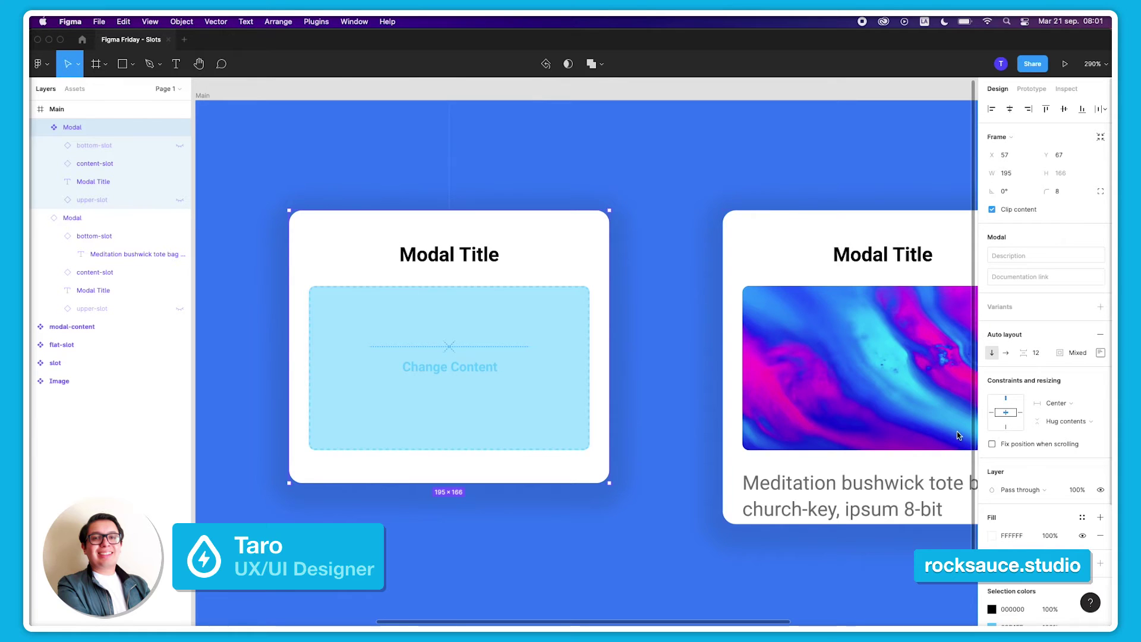
scroll(654, 332, down, 3)
scroll(653, 333, right, 5)
click(622, 386)
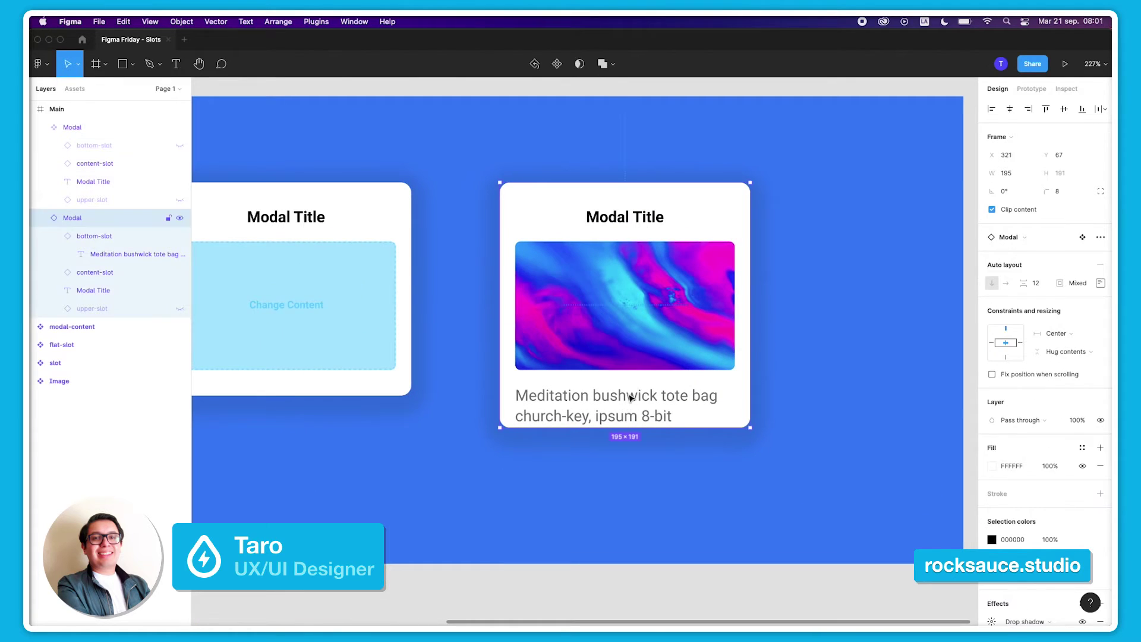
click(630, 396)
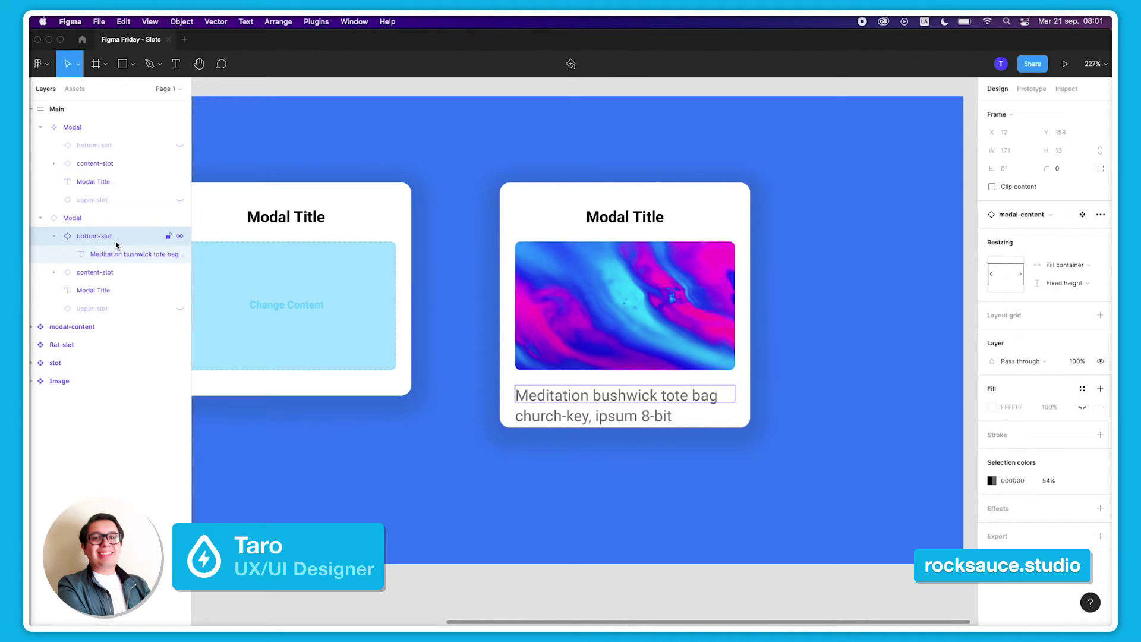
click(650, 393)
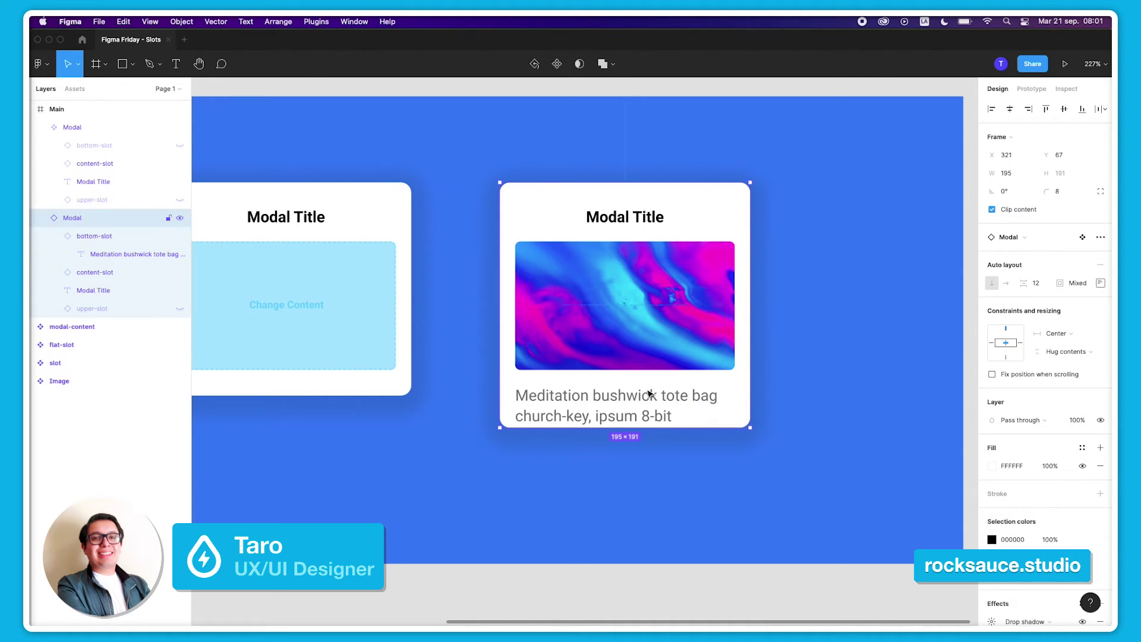
click(649, 394)
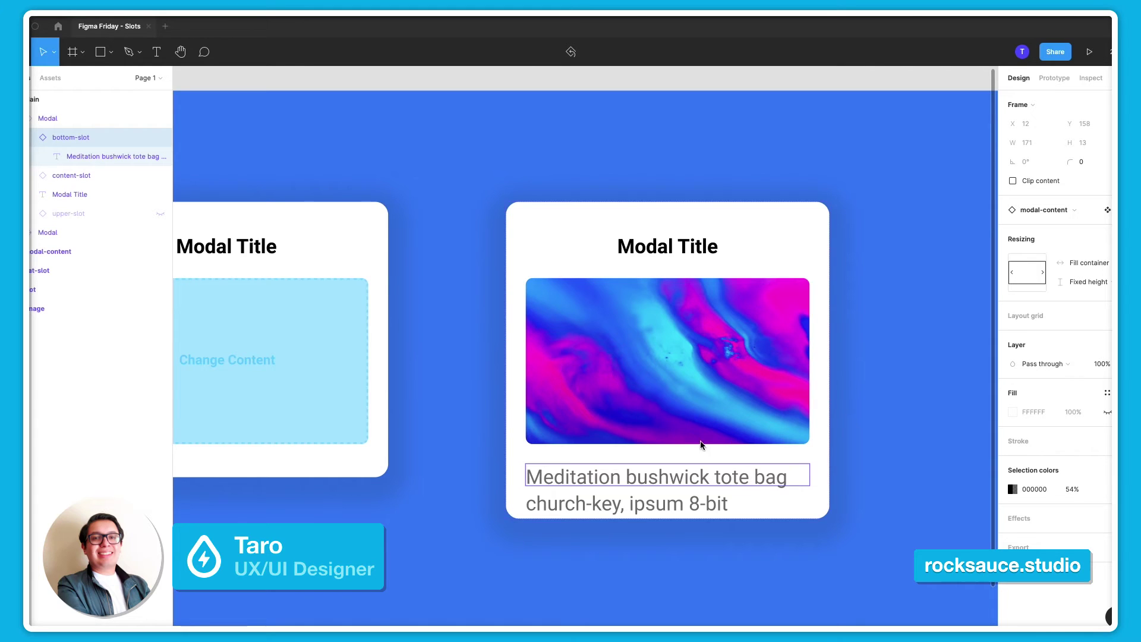
Set the bottom slot's vertical resizing to Fill container, so the text block grows to 171×78.
click(1082, 282)
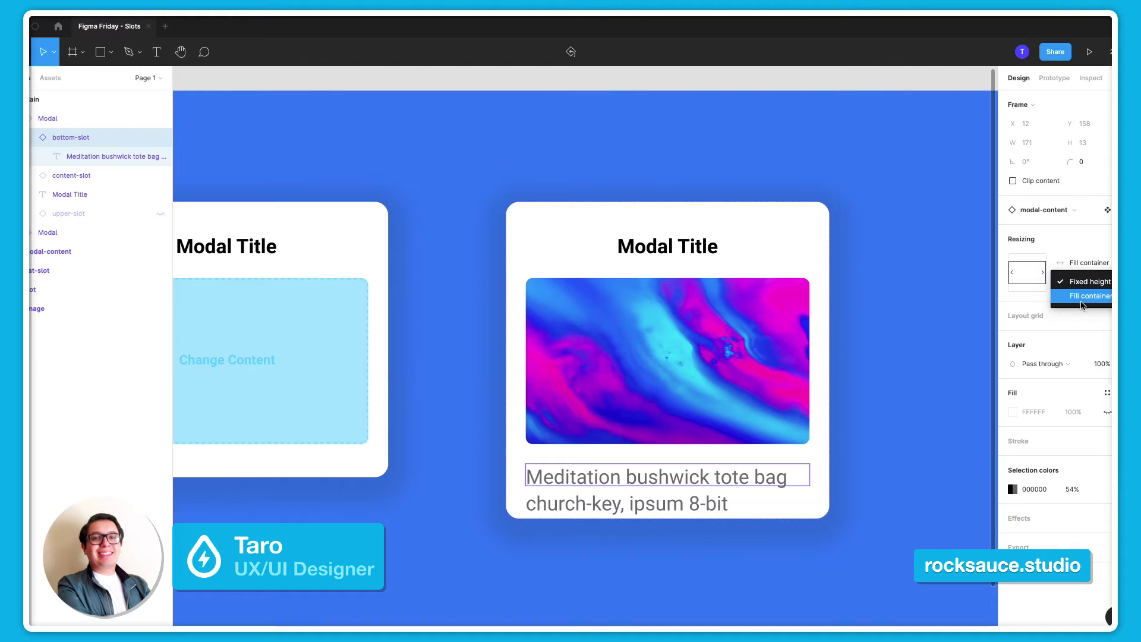
click(1081, 296)
scroll(891, 387, down, 2)
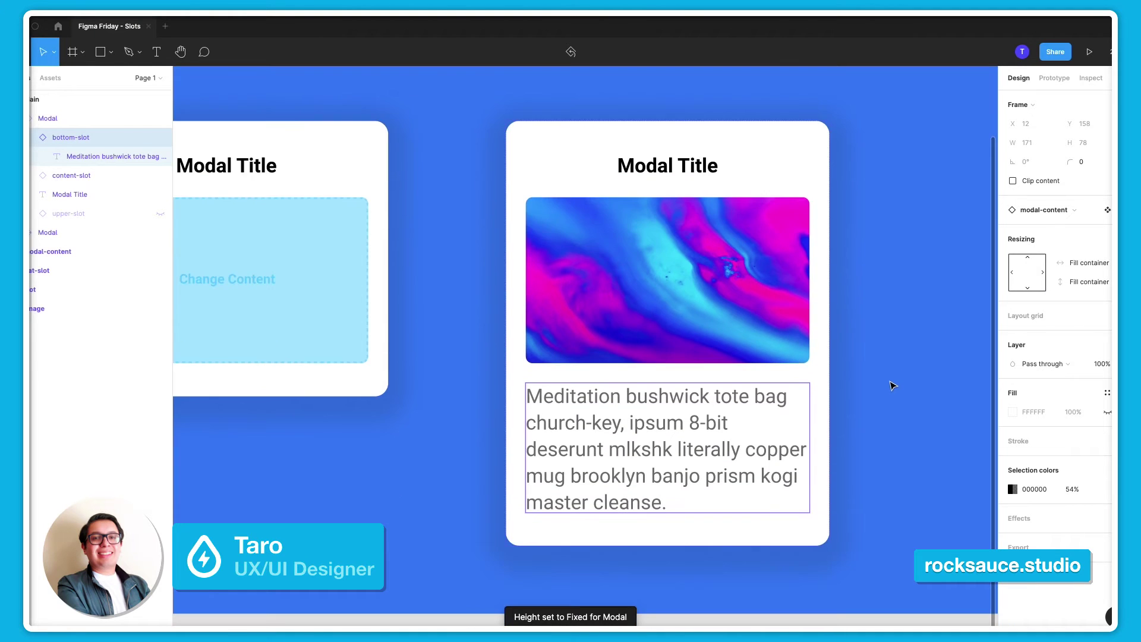
scroll(892, 386, down, 1)
scroll(840, 349, up, 3)
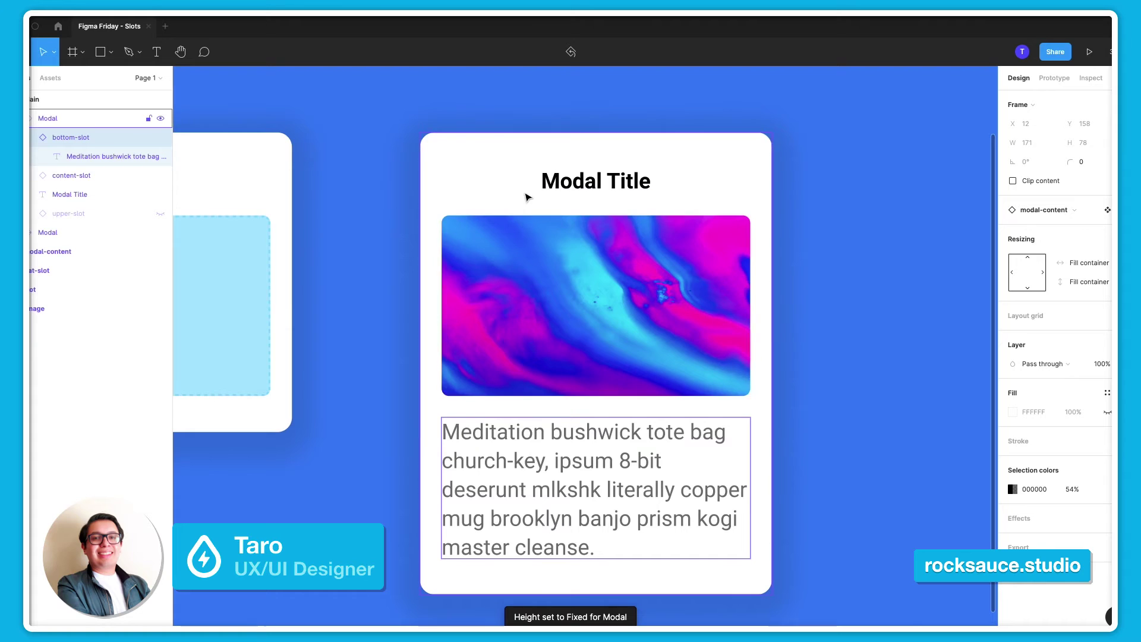
scroll(526, 193, down, 1)
scroll(523, 161, left, 5)
click(499, 180)
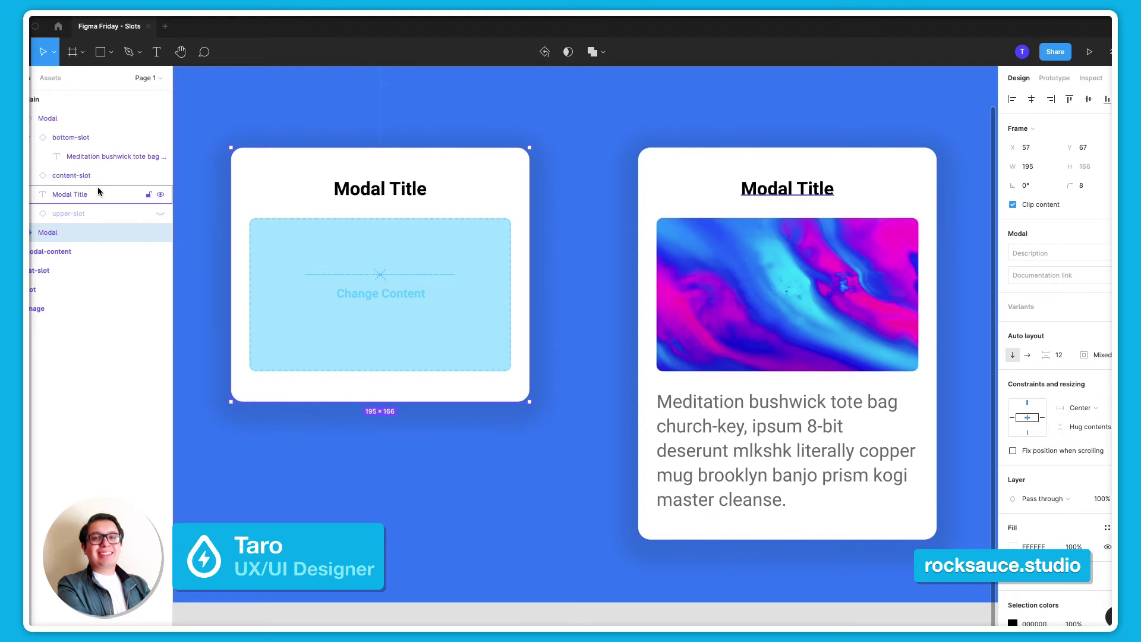
scroll(728, 264, up, 1)
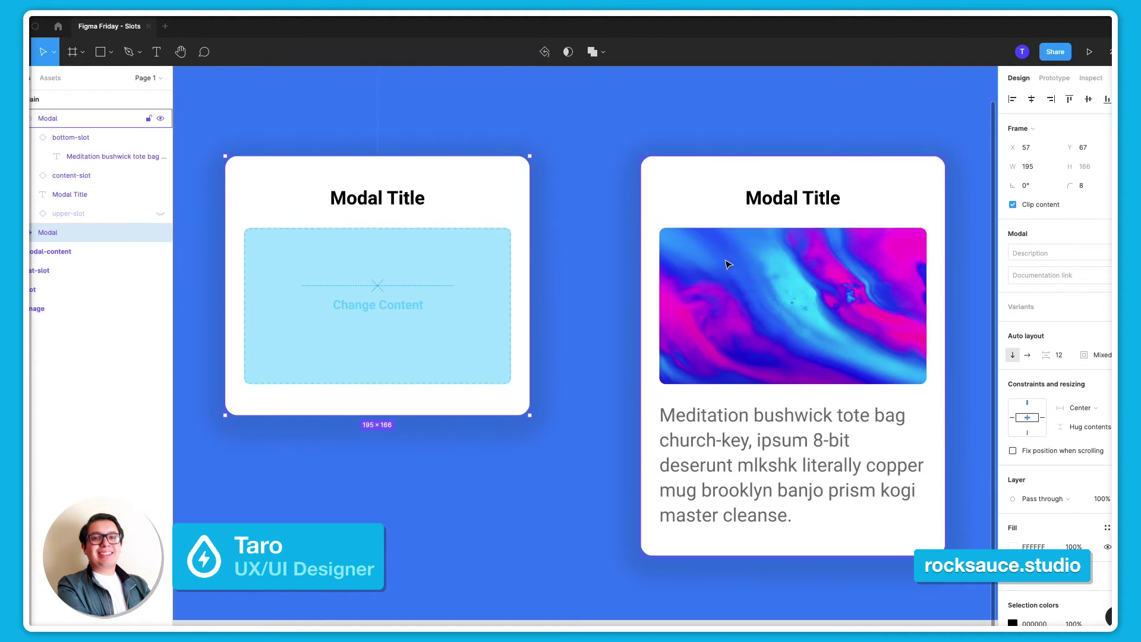
click(698, 202)
click(297, 202)
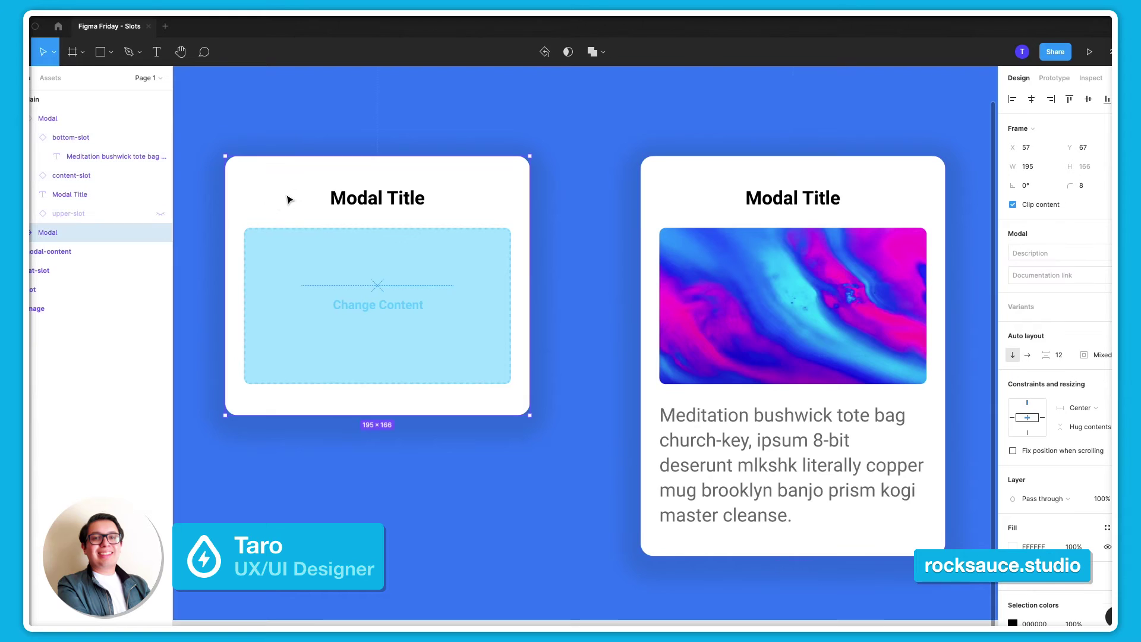
scroll(208, 206, up, 1)
scroll(208, 207, up, 3)
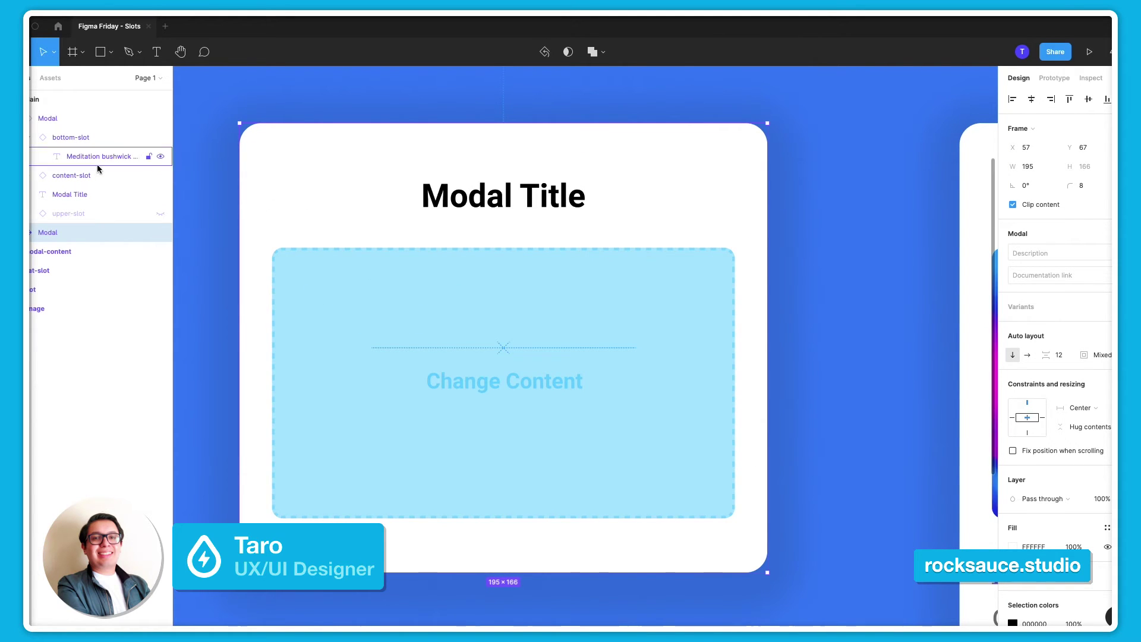
scroll(372, 233, down, 2)
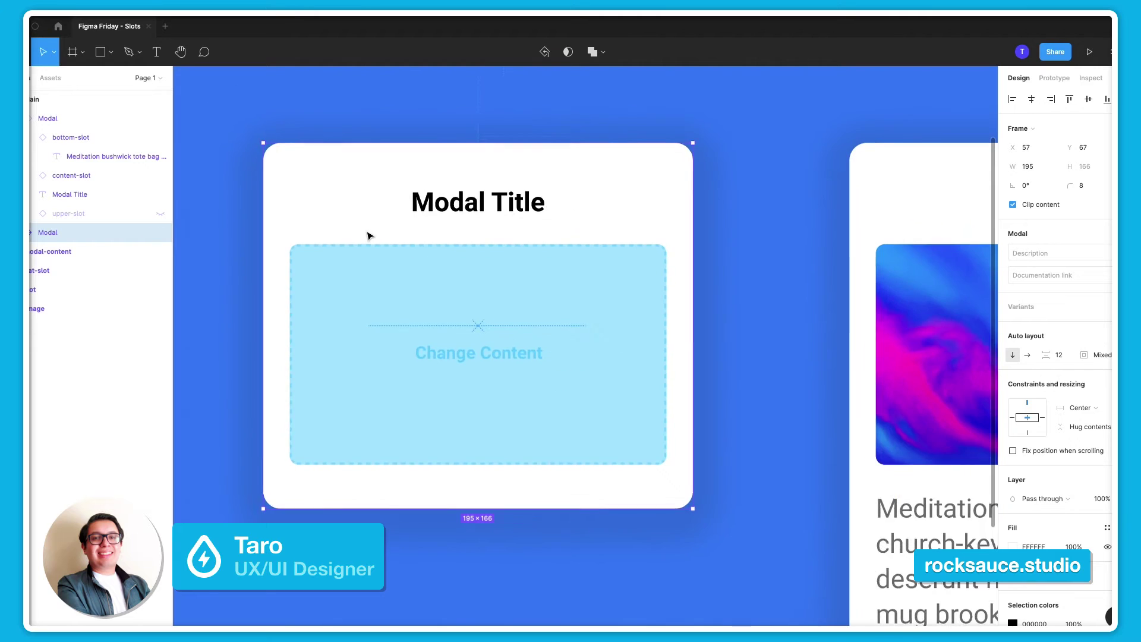
scroll(395, 235, down, 1)
drag(657, 198, 540, 196)
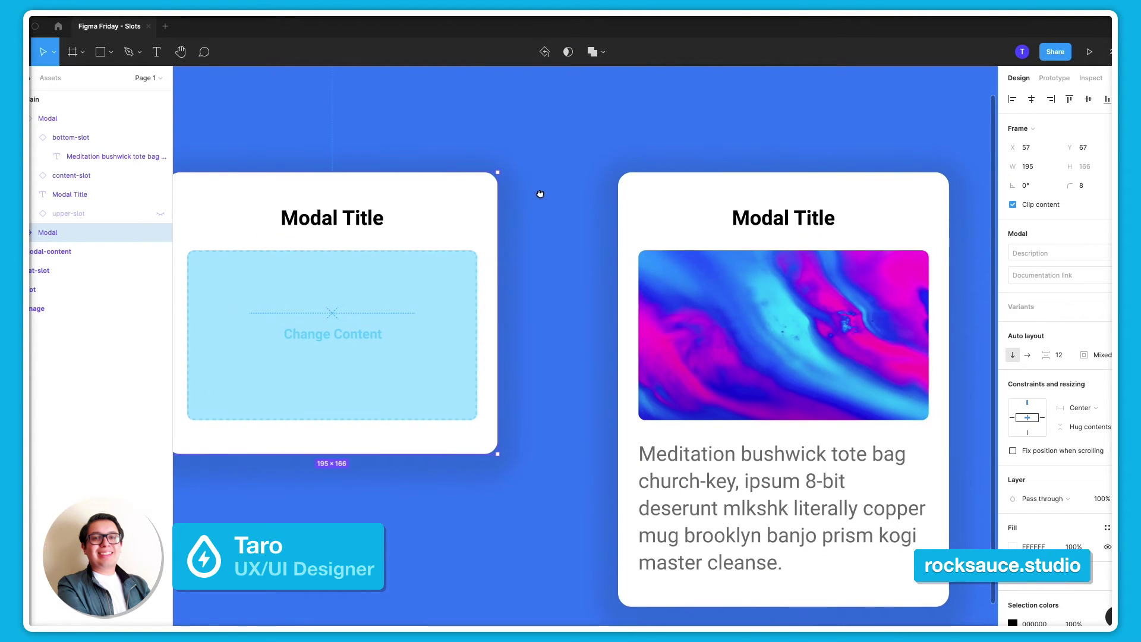
scroll(630, 191, down, 3)
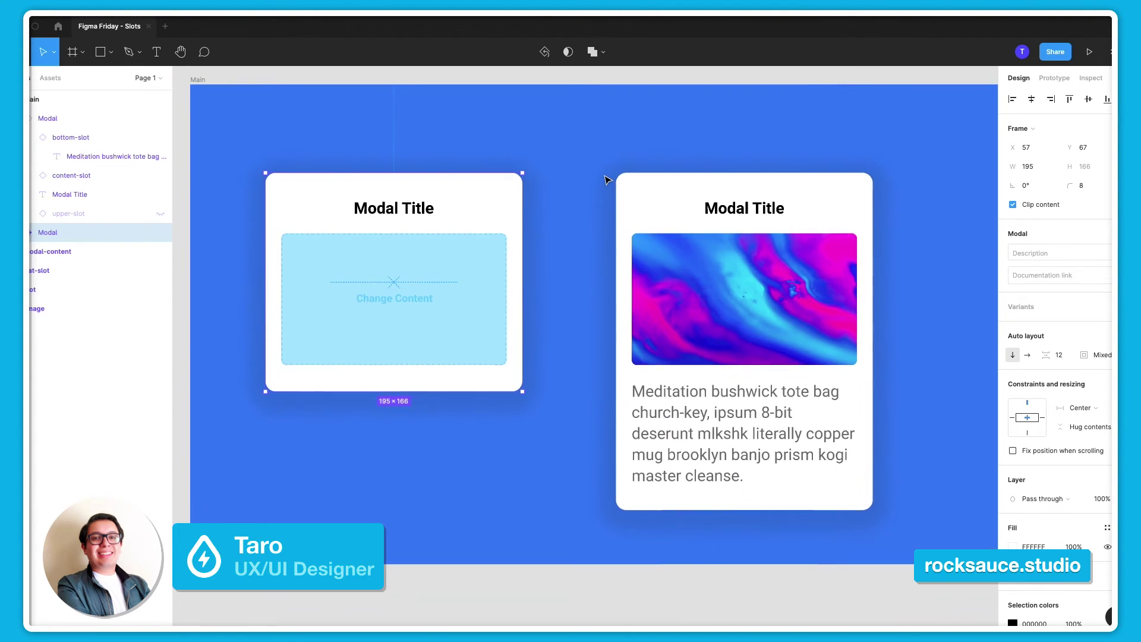
scroll(605, 179, down, 3)
scroll(535, 196, up, 5)
scroll(452, 208, up, 2)
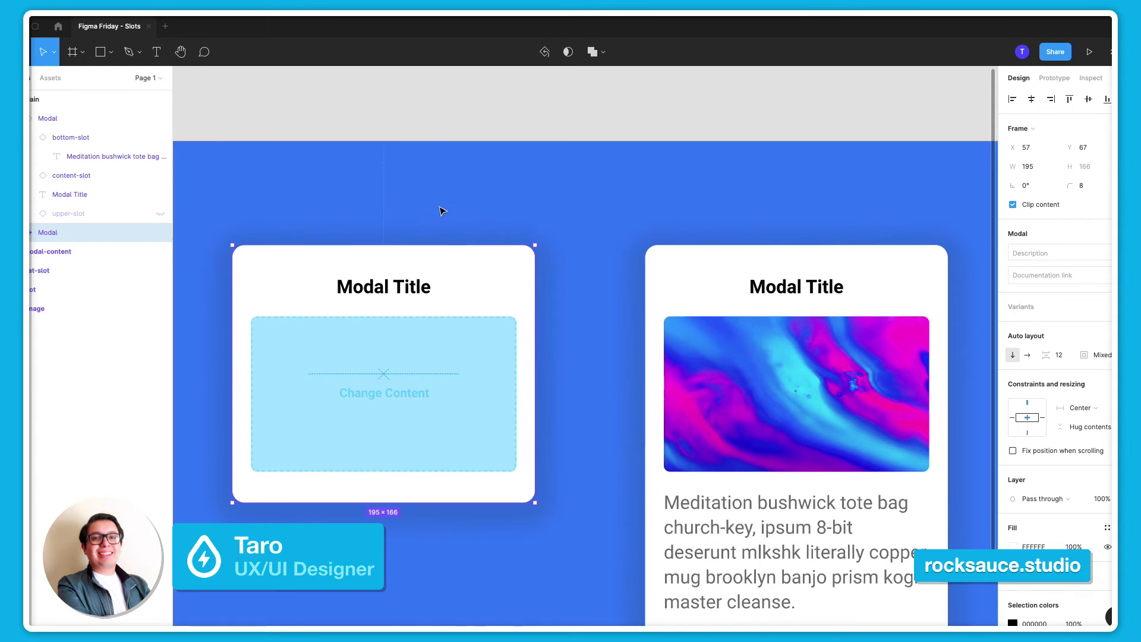
drag(440, 212, 593, 190)
scroll(591, 234, up, 3)
scroll(591, 235, down, 1)
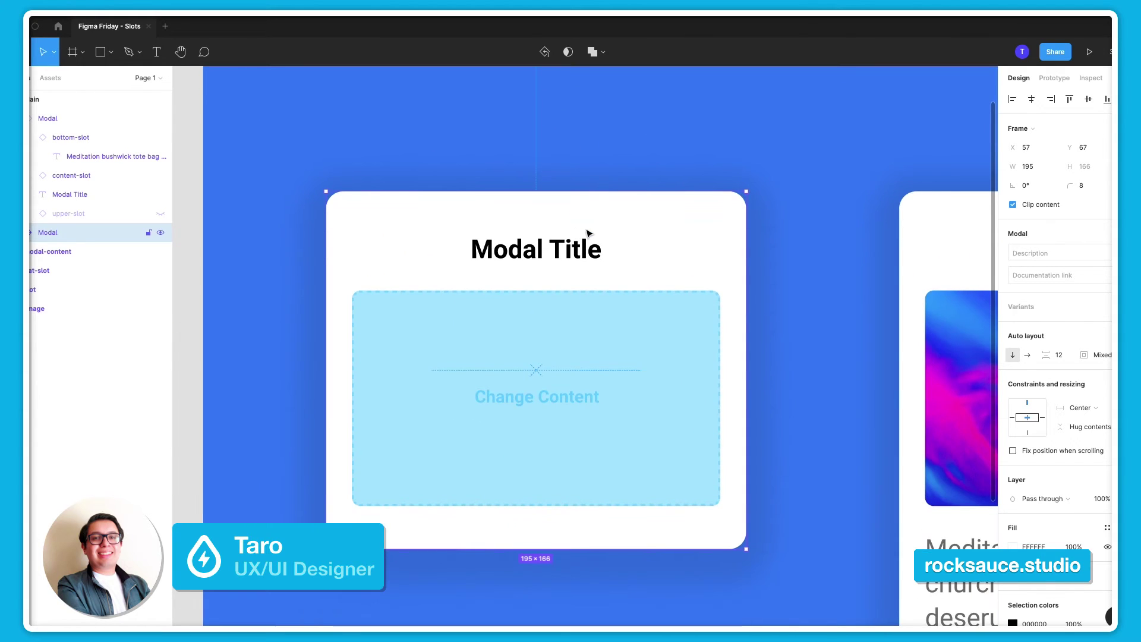
scroll(665, 234, up, 1)
scroll(668, 221, down, 2)
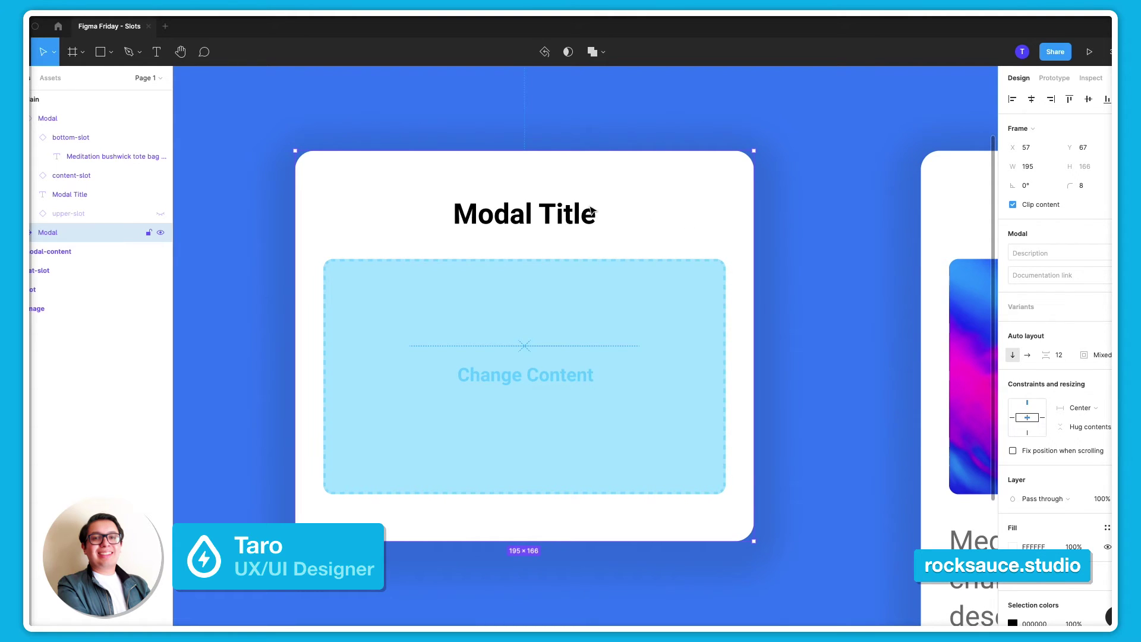
click(553, 288)
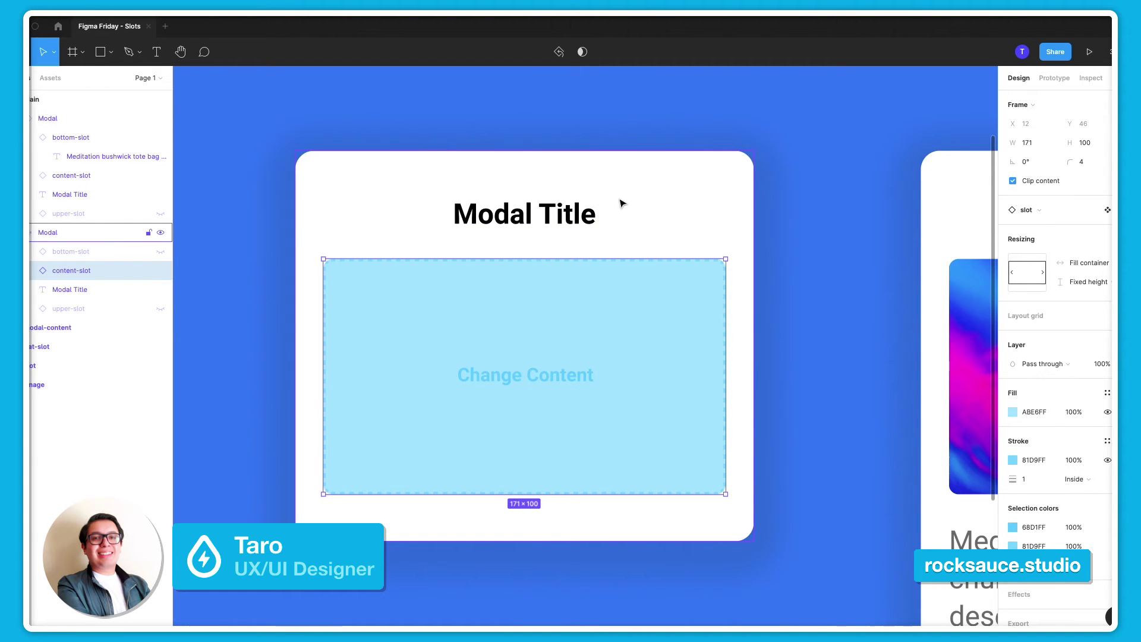
scroll(648, 266, down, 3)
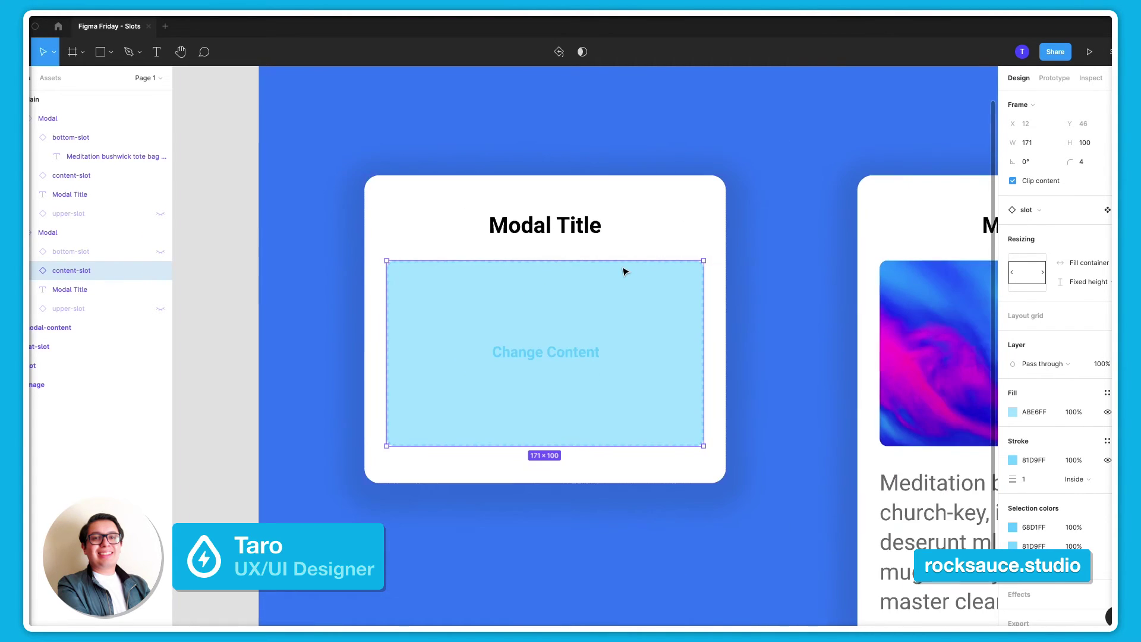
drag(721, 224, 255, 245)
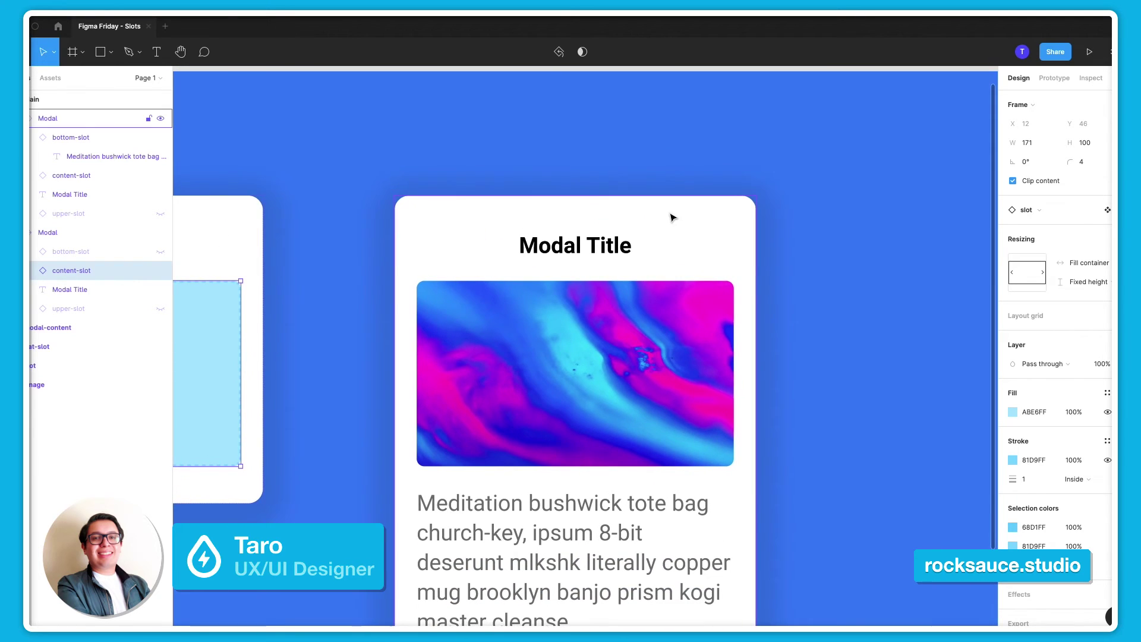
scroll(685, 222, up, 3)
scroll(701, 217, down, 3)
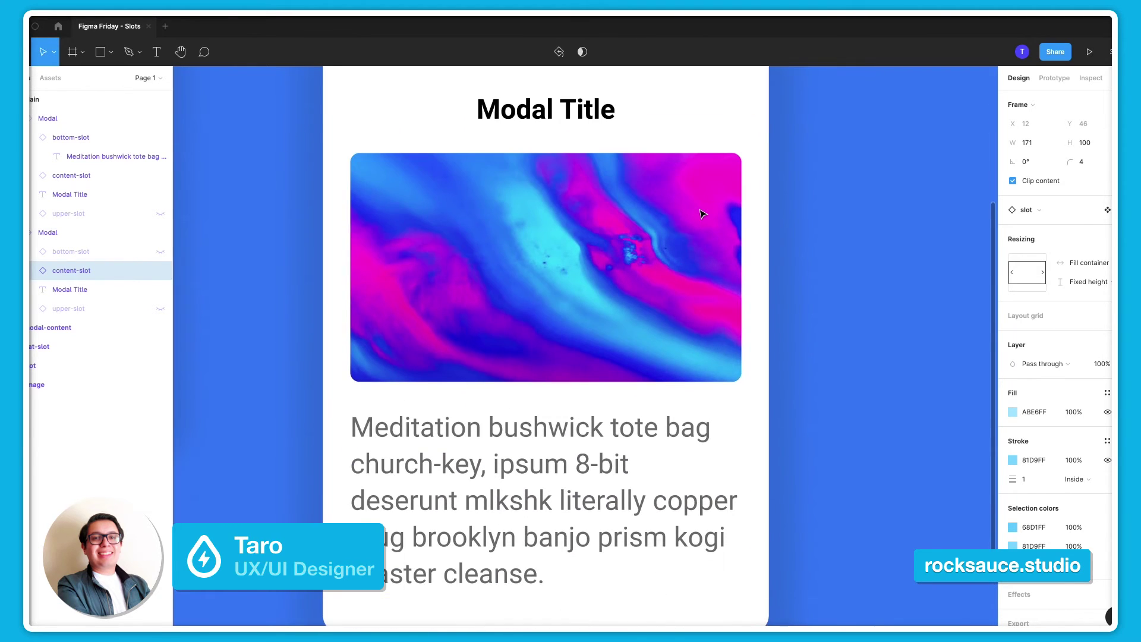
scroll(705, 217, down, 2)
scroll(705, 223, up, 1)
scroll(705, 224, up, 2)
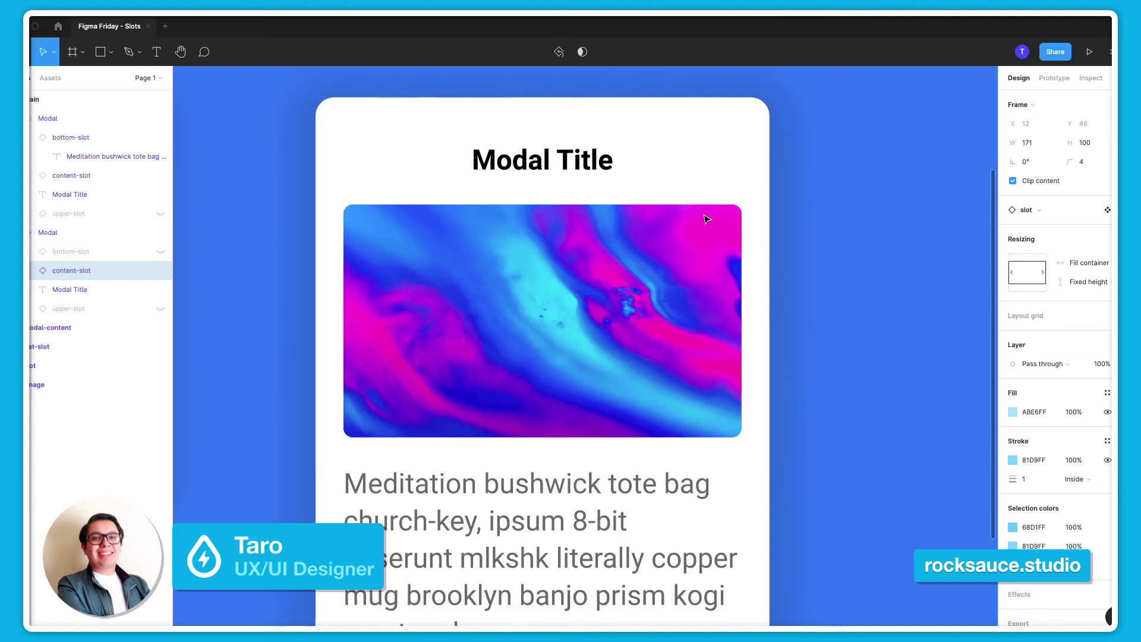
scroll(705, 225, up, 2)
scroll(705, 225, down, 3)
scroll(704, 224, down, 2)
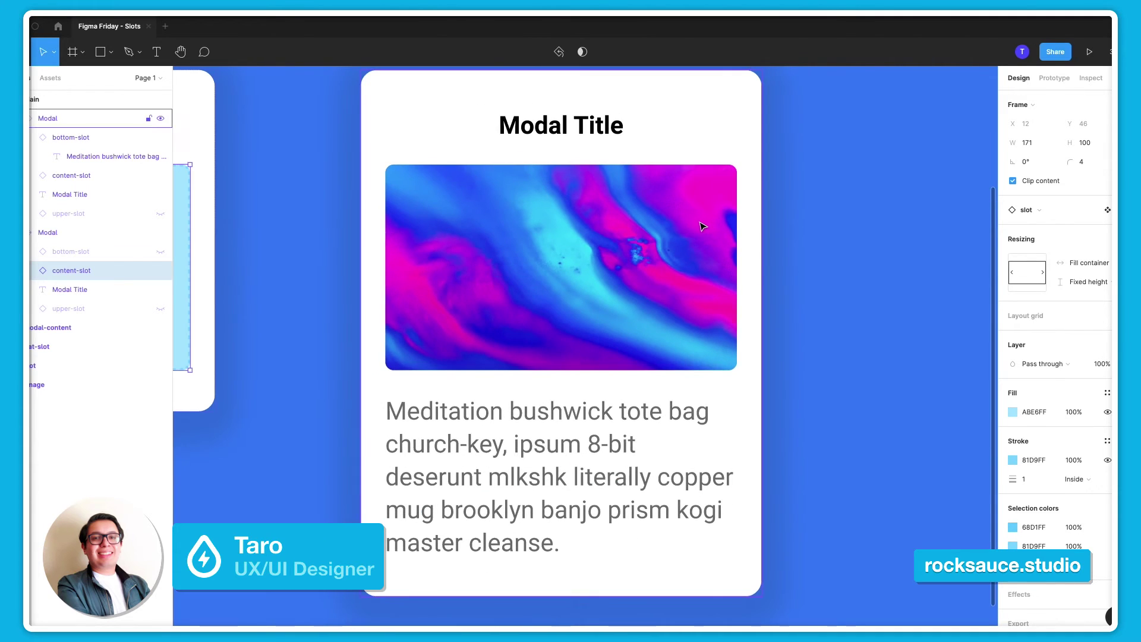
click(701, 224)
click(701, 224)
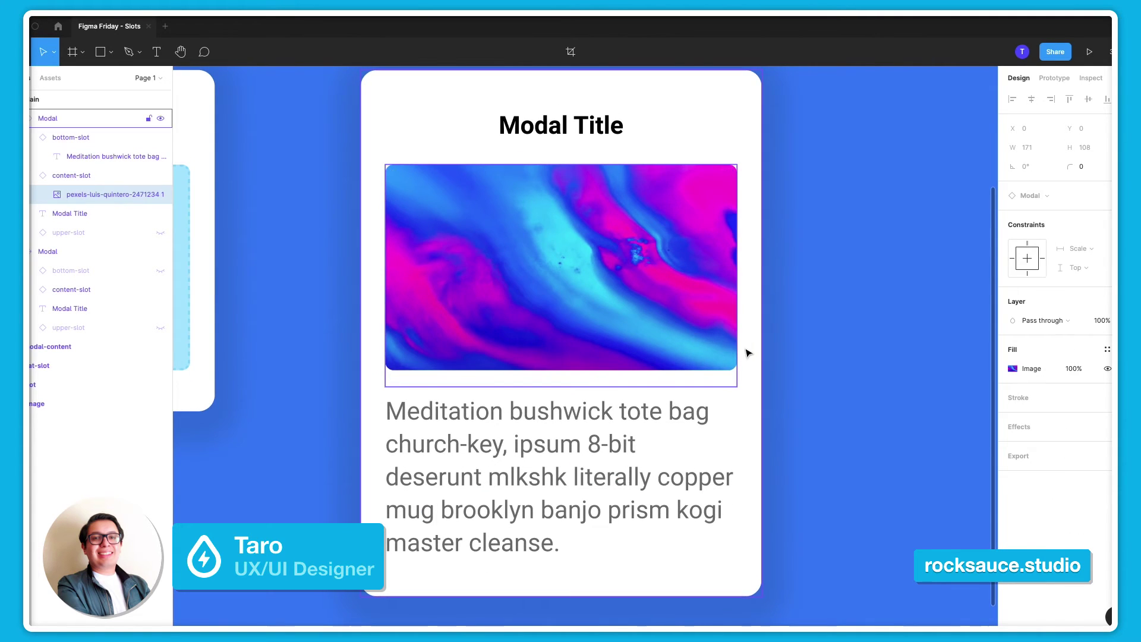
scroll(746, 353, up, 3)
double_click(693, 253)
scroll(694, 252, down, 2)
key(Escape)
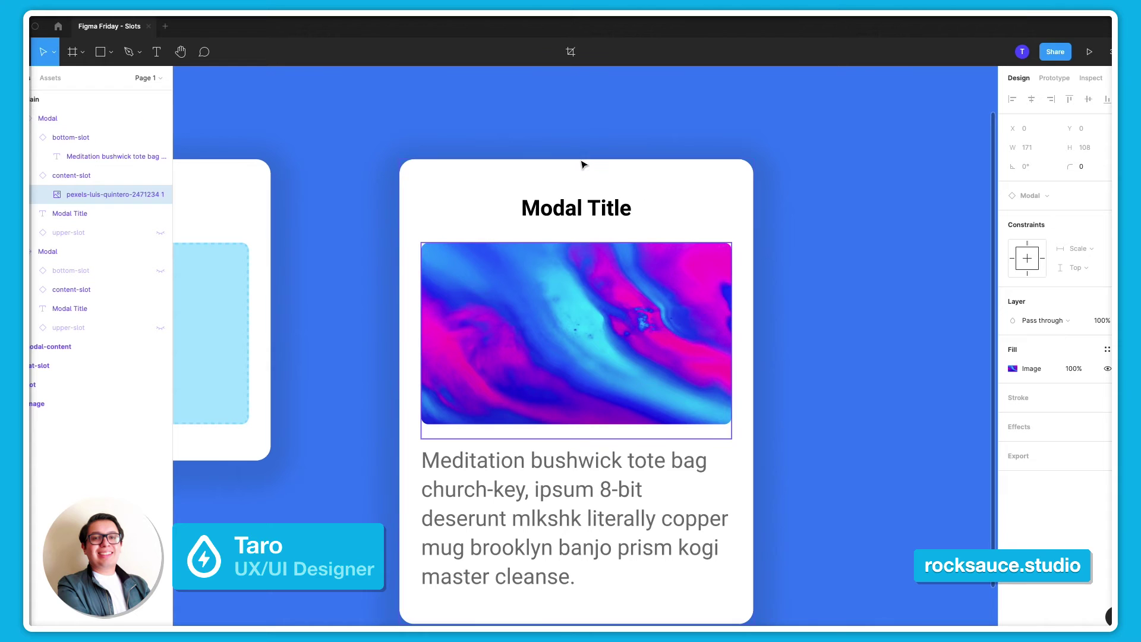
scroll(425, 130, down, 2)
drag(425, 131, 630, 123)
scroll(578, 150, down, 2)
scroll(578, 151, down, 3)
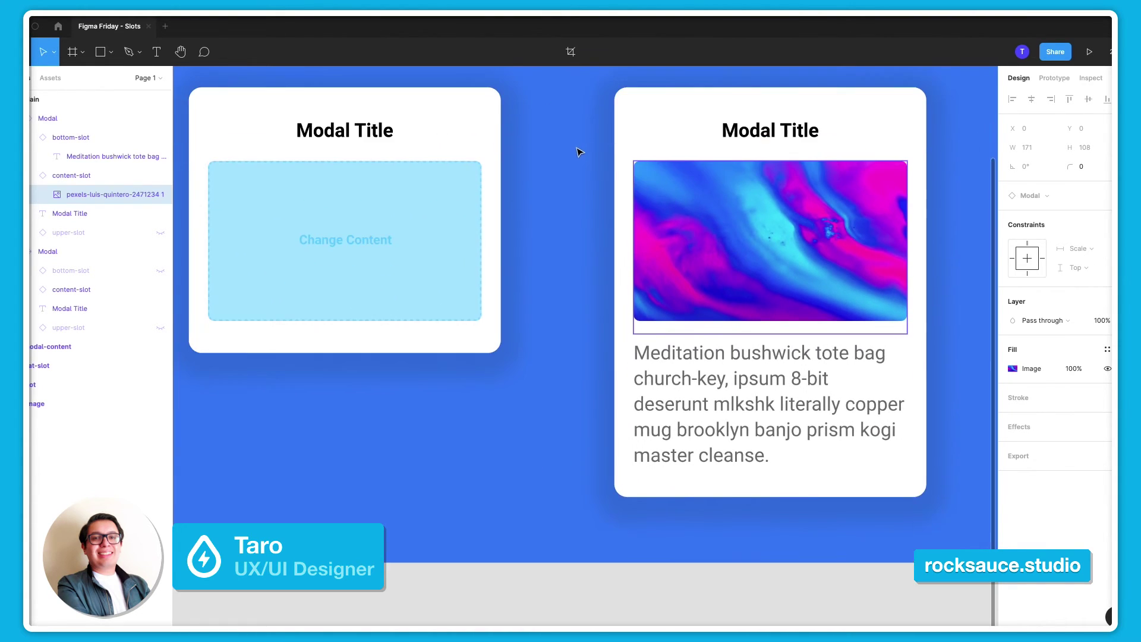
scroll(578, 150, down, 1)
scroll(560, 158, up, 3)
scroll(489, 179, up, 3)
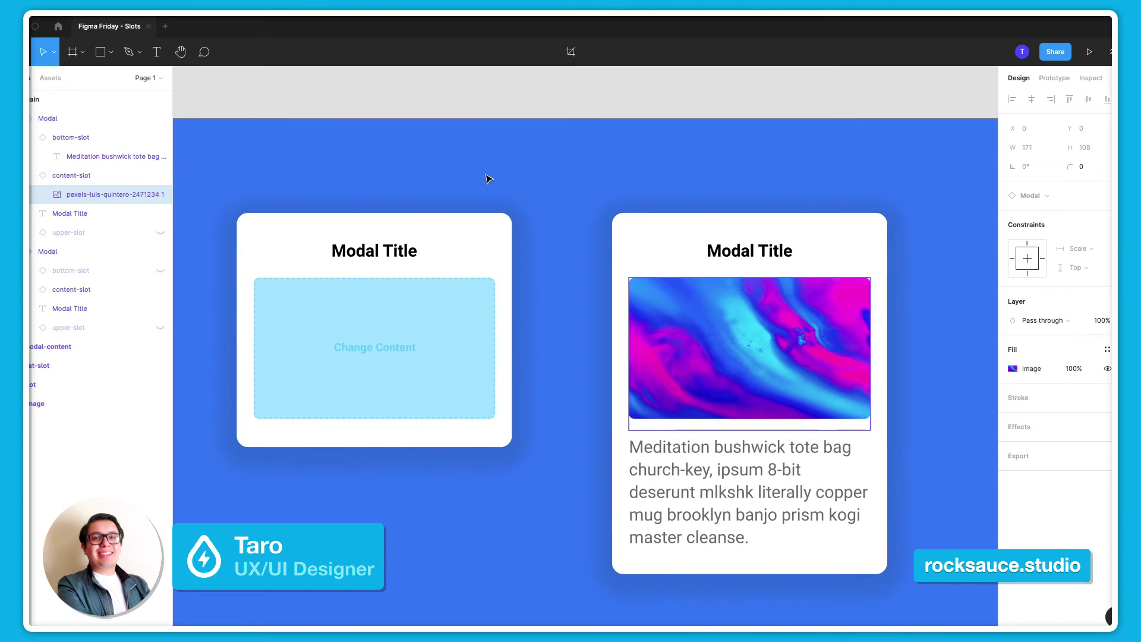
scroll(515, 182, down, 4)
scroll(517, 181, down, 1)
scroll(517, 181, up, 2)
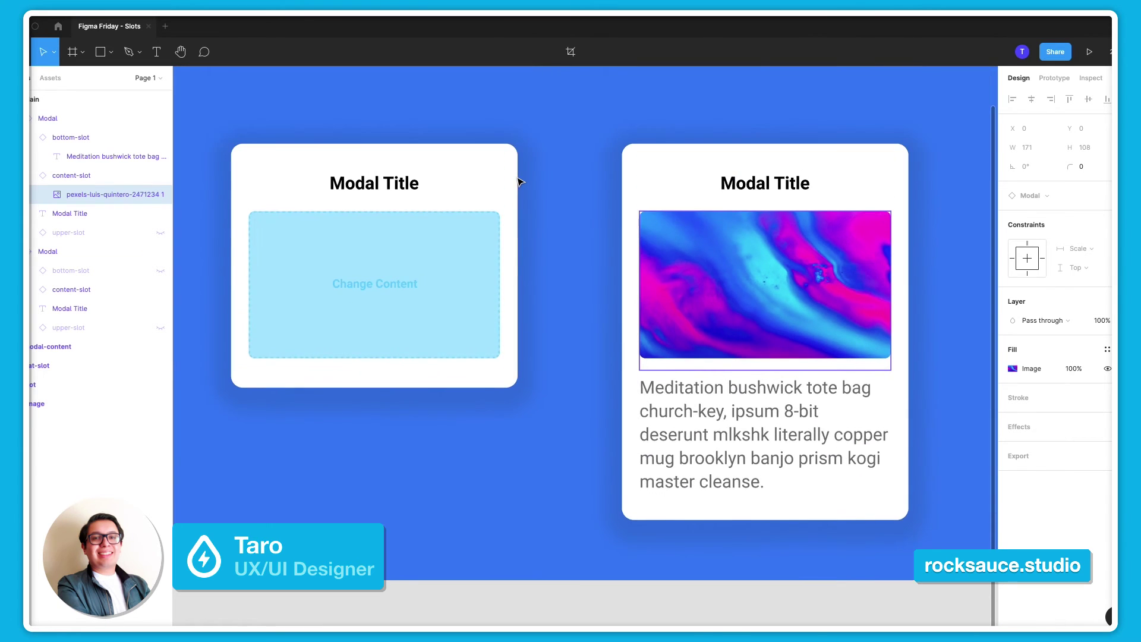
scroll(518, 181, up, 1)
scroll(519, 181, up, 1)
click(593, 171)
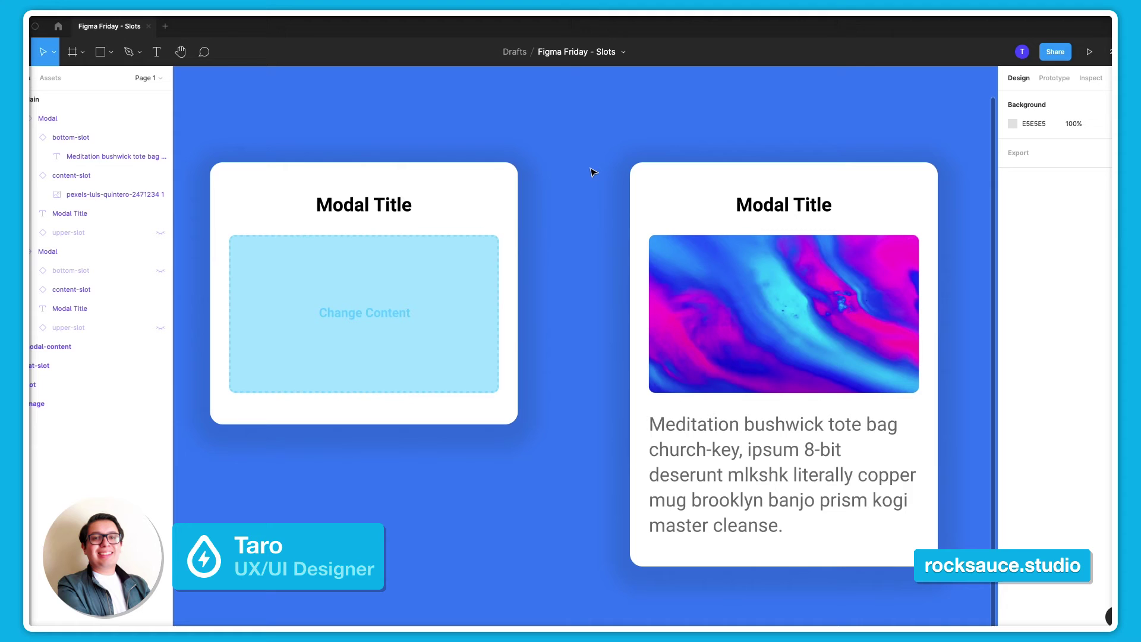
Collapse the bottom-slot layer in the Layers panel to hide its lorem-ipsum text child.
scroll(593, 171, down, 1)
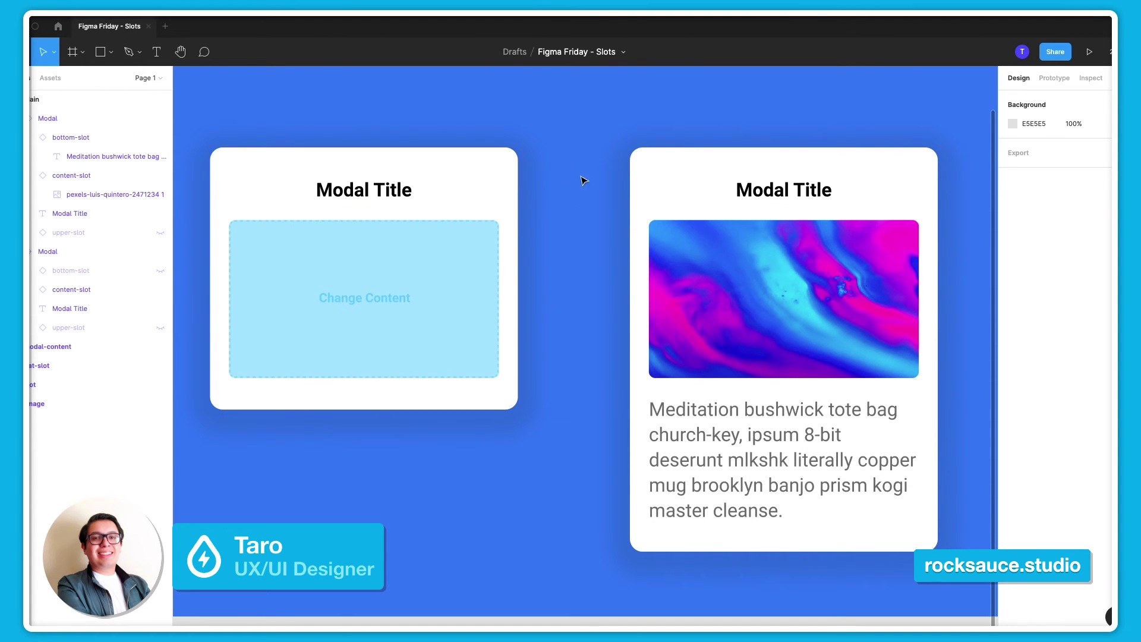
scroll(571, 288, up, 2)
scroll(570, 288, down, 2)
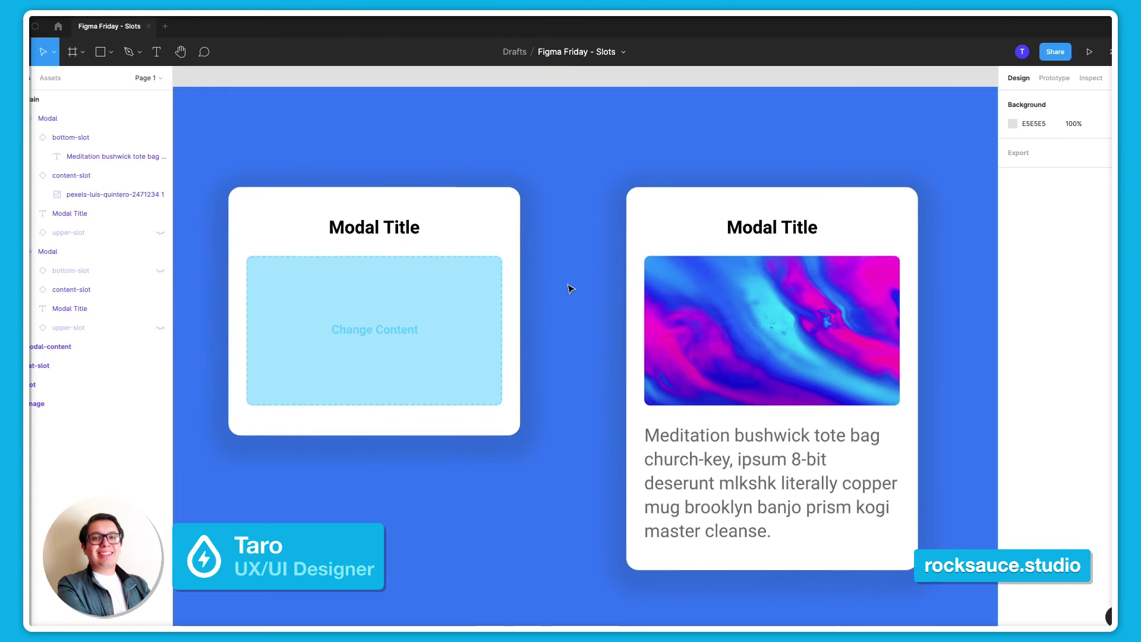
scroll(613, 281, down, 2)
scroll(613, 282, up, 1)
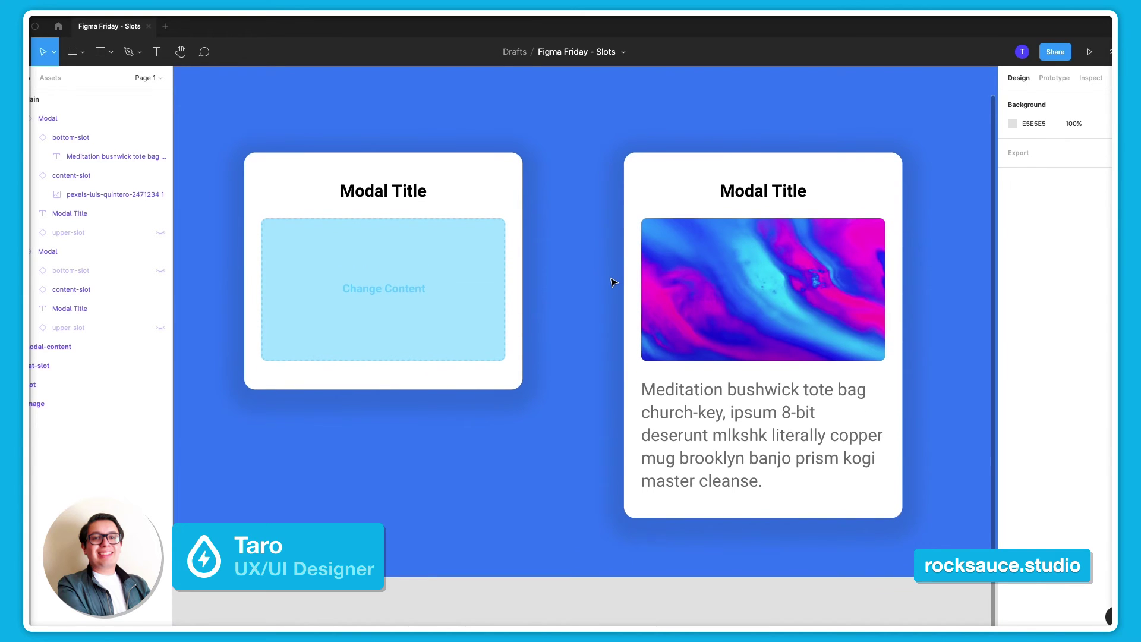
scroll(614, 281, up, 1)
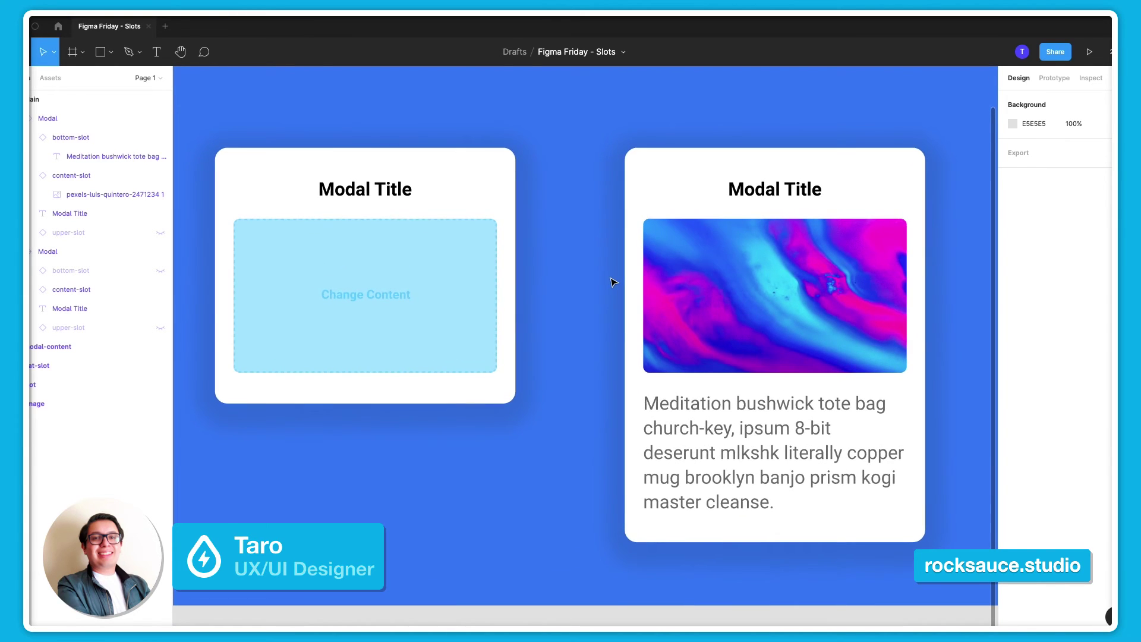
scroll(613, 281, up, 1)
scroll(613, 281, down, 1)
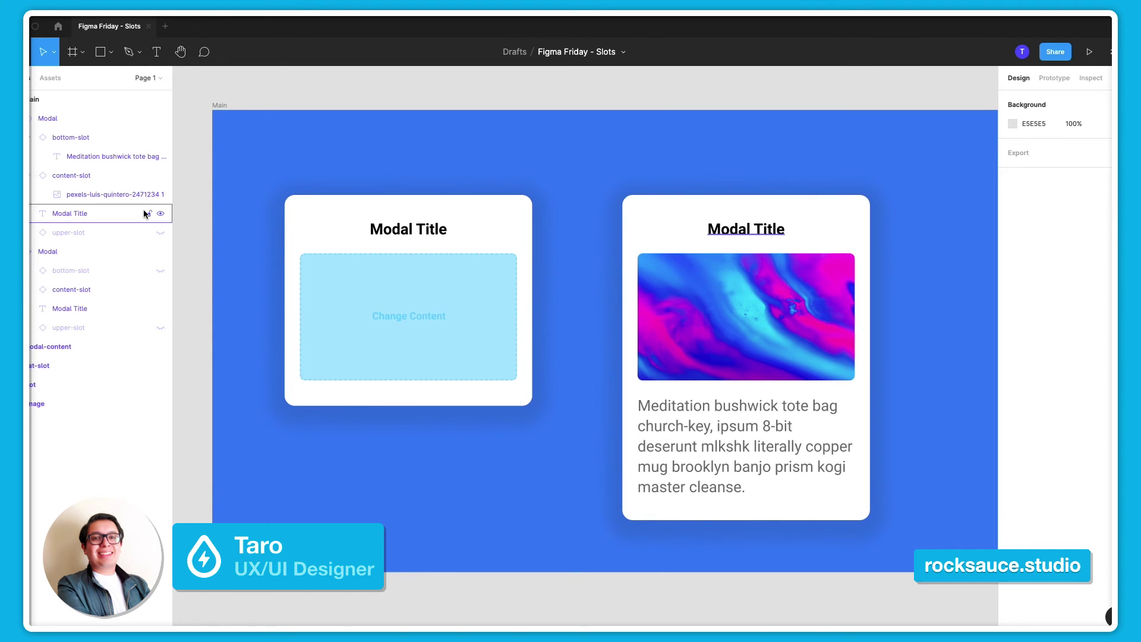
click(33, 141)
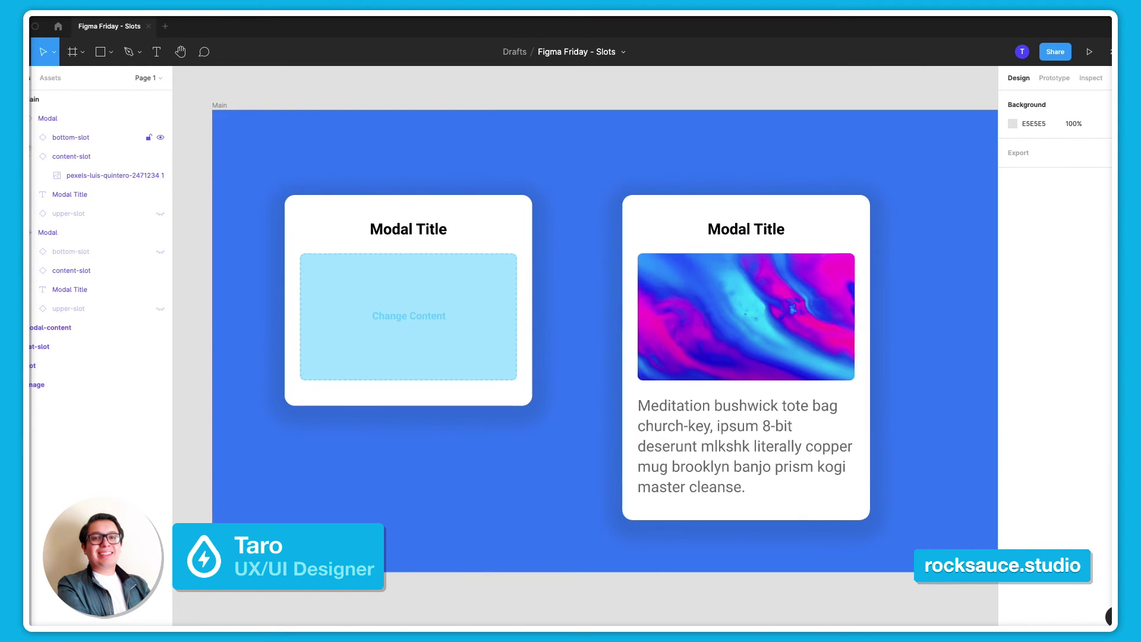
Collapse the content-slot layer and select the 195×166 placeholder Modal component.
click(34, 156)
click(91, 144)
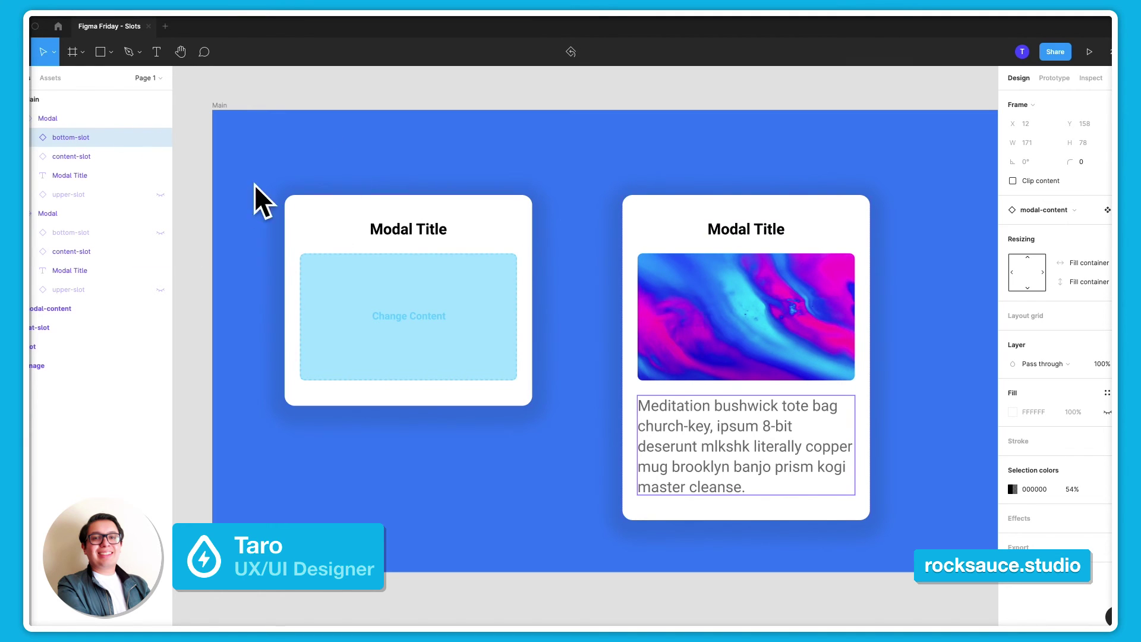
click(498, 214)
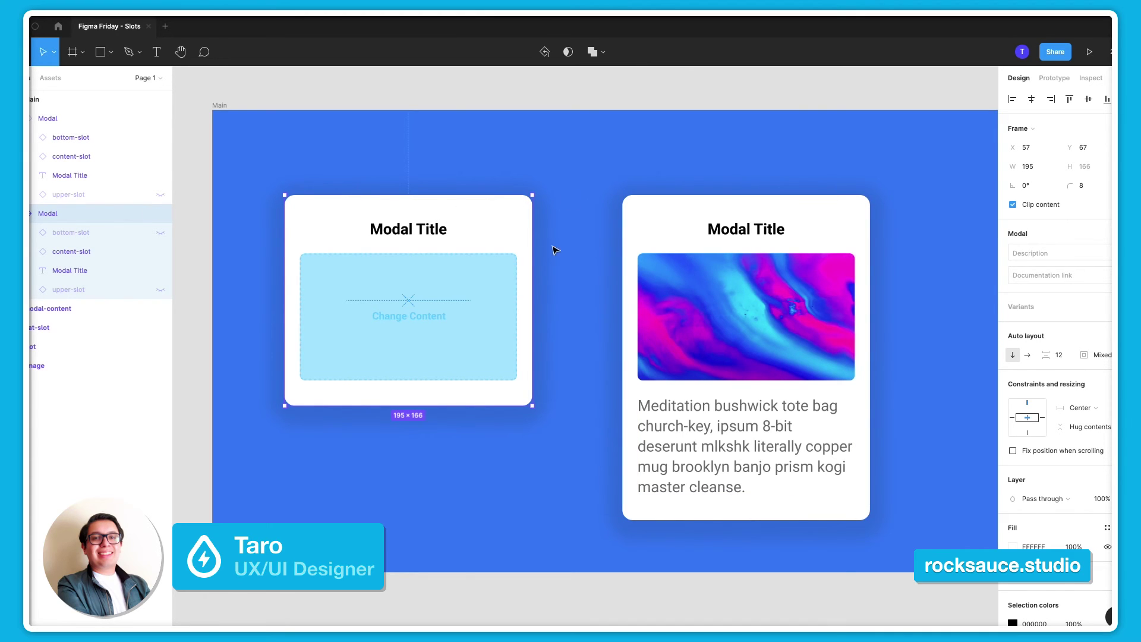
Inspect the 195×256 filled Modal instance, then deselect it.
click(653, 224)
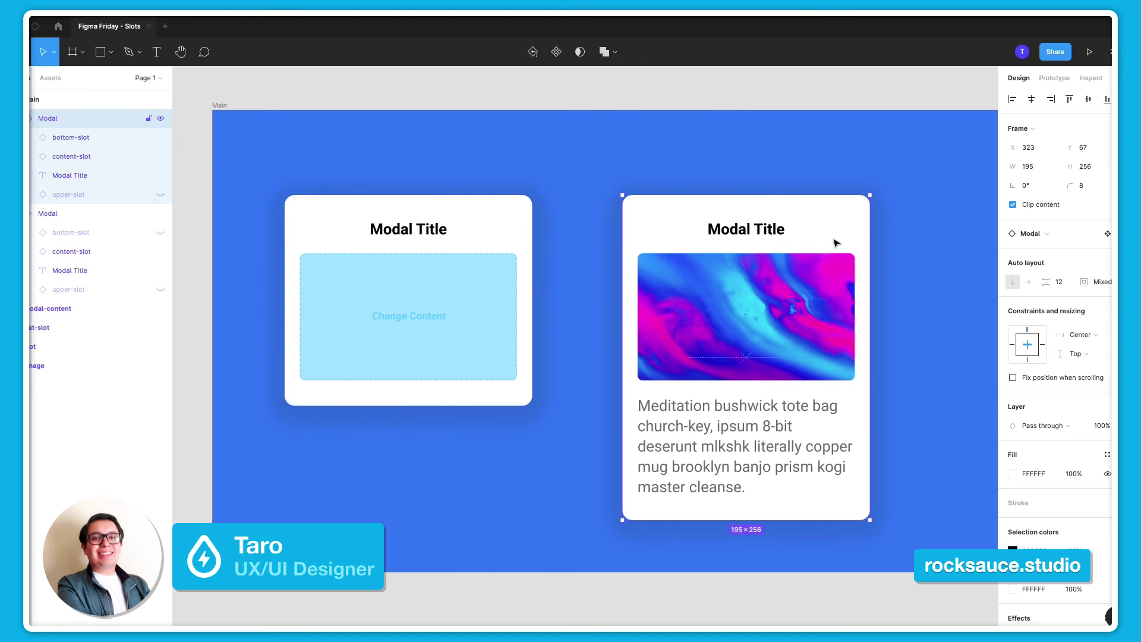
scroll(826, 253, down, 4)
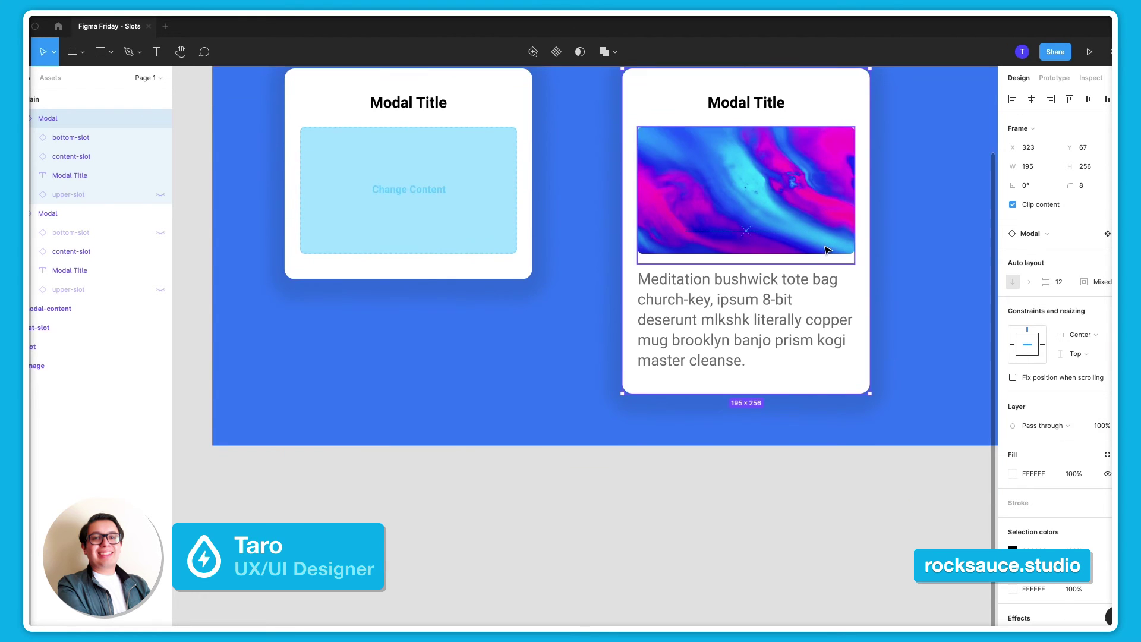
scroll(743, 244, down, 1)
scroll(663, 236, up, 3)
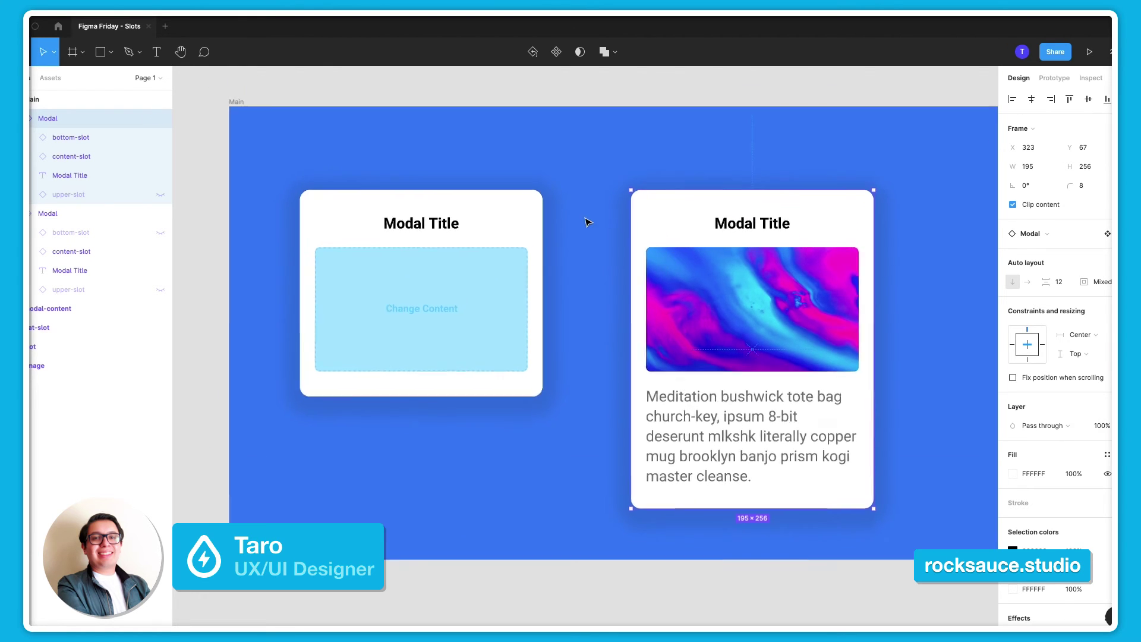
scroll(585, 219, up, 2)
click(578, 222)
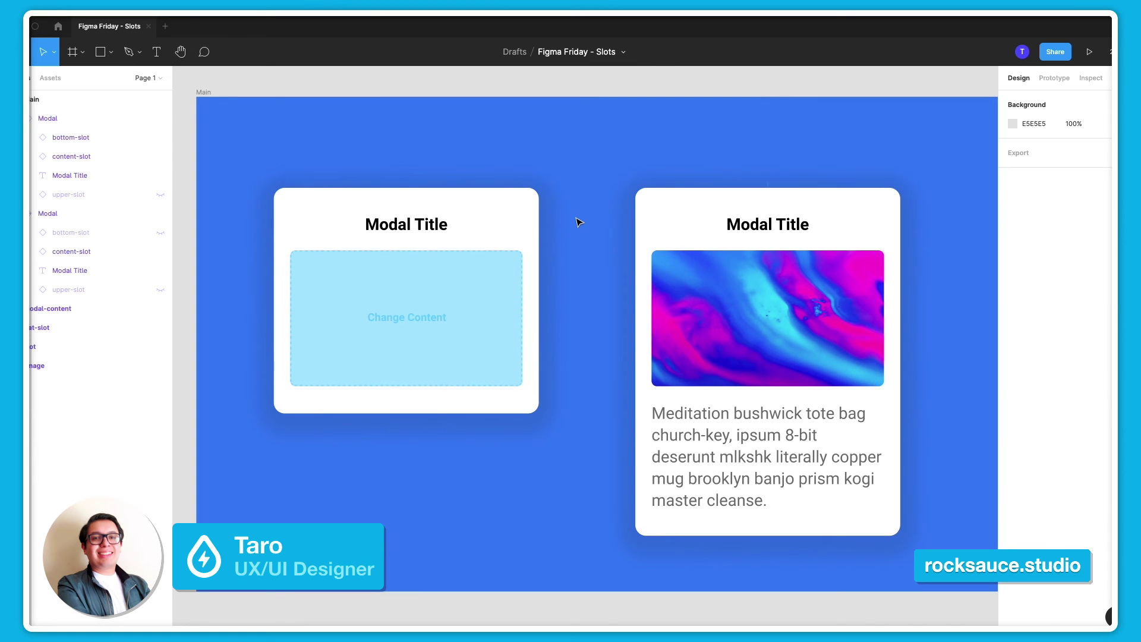
scroll(592, 230, down, 1)
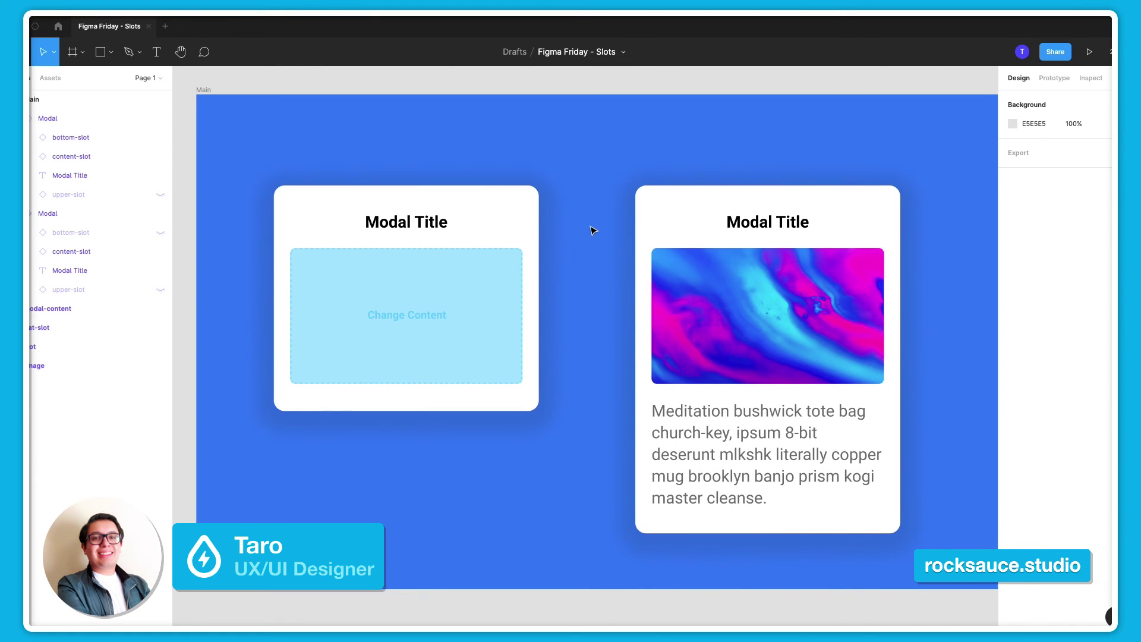
scroll(593, 229, down, 2)
scroll(593, 229, up, 1)
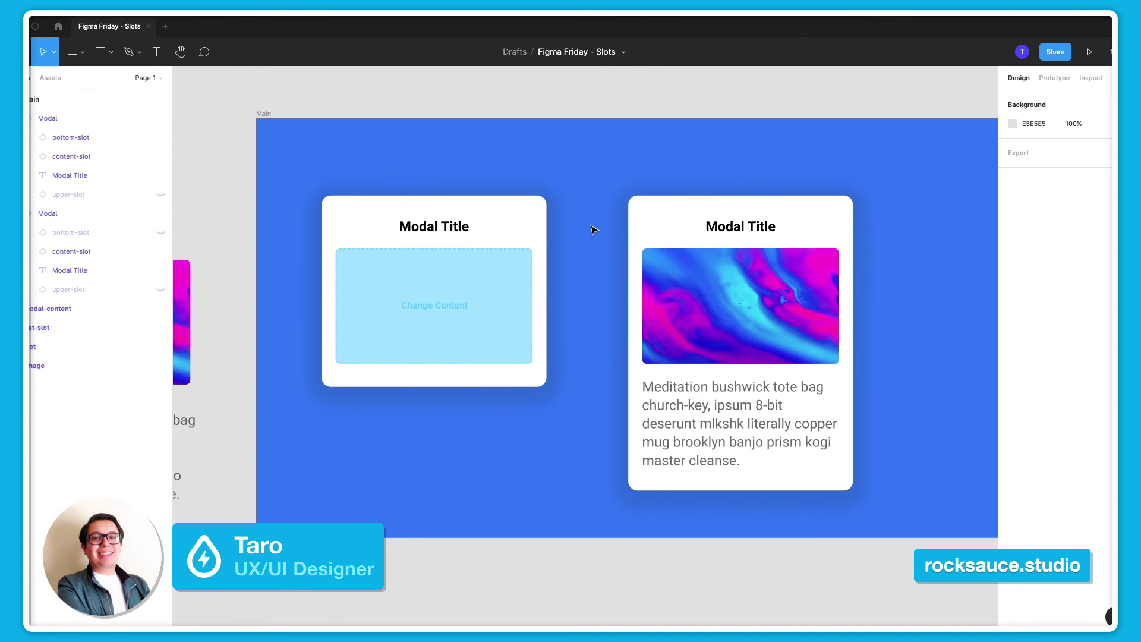
scroll(592, 230, down, 4)
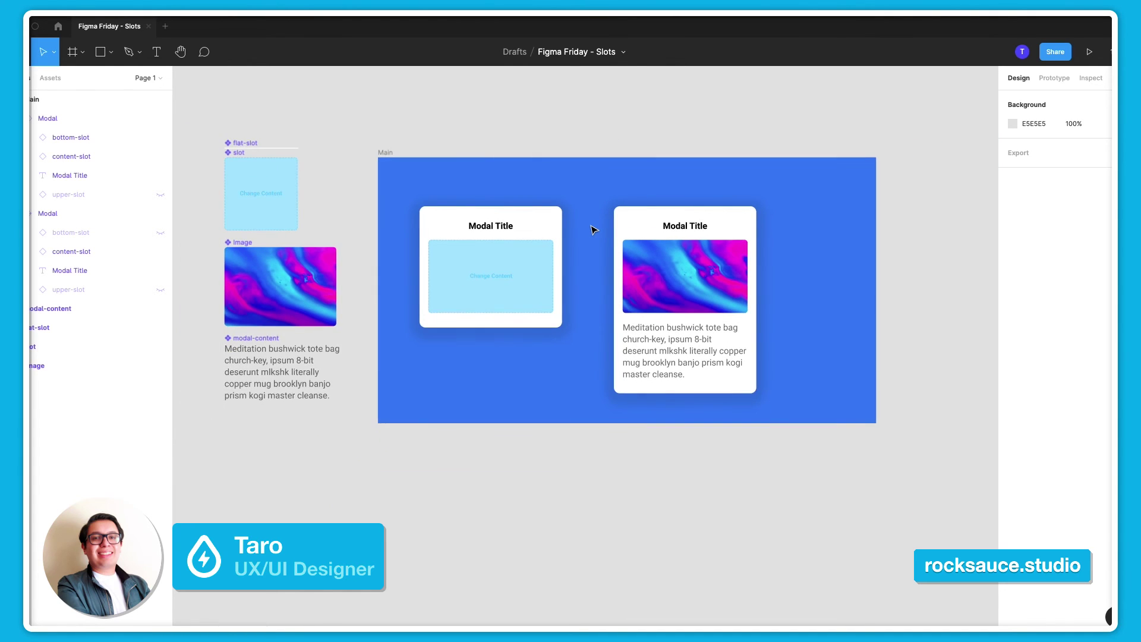
scroll(421, 233, up, 3)
scroll(671, 272, right, 5)
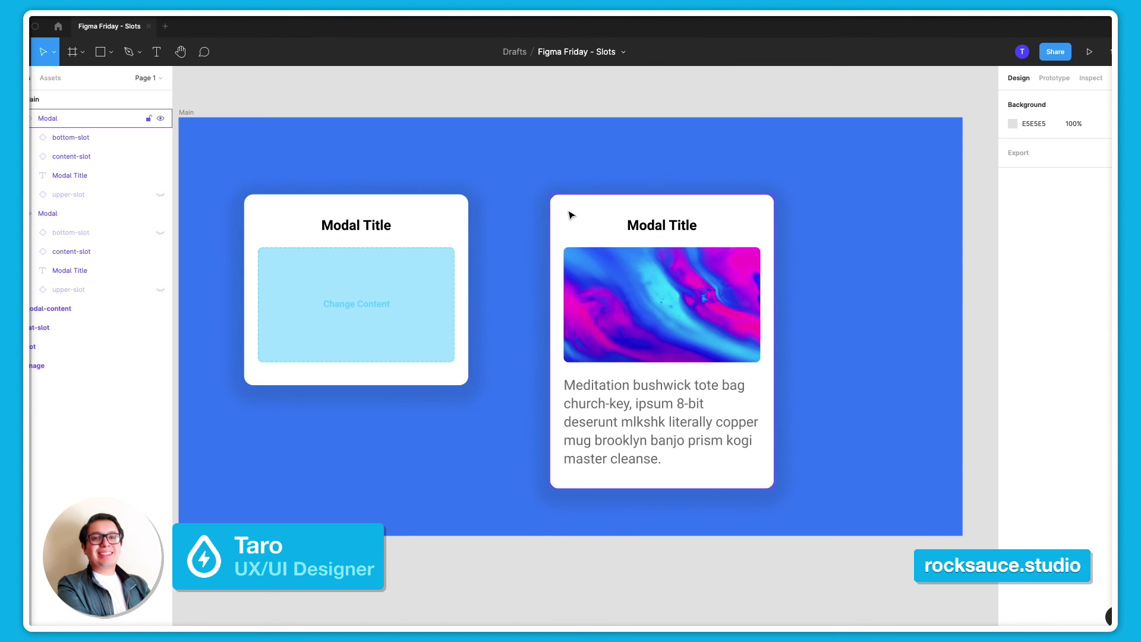
click(570, 216)
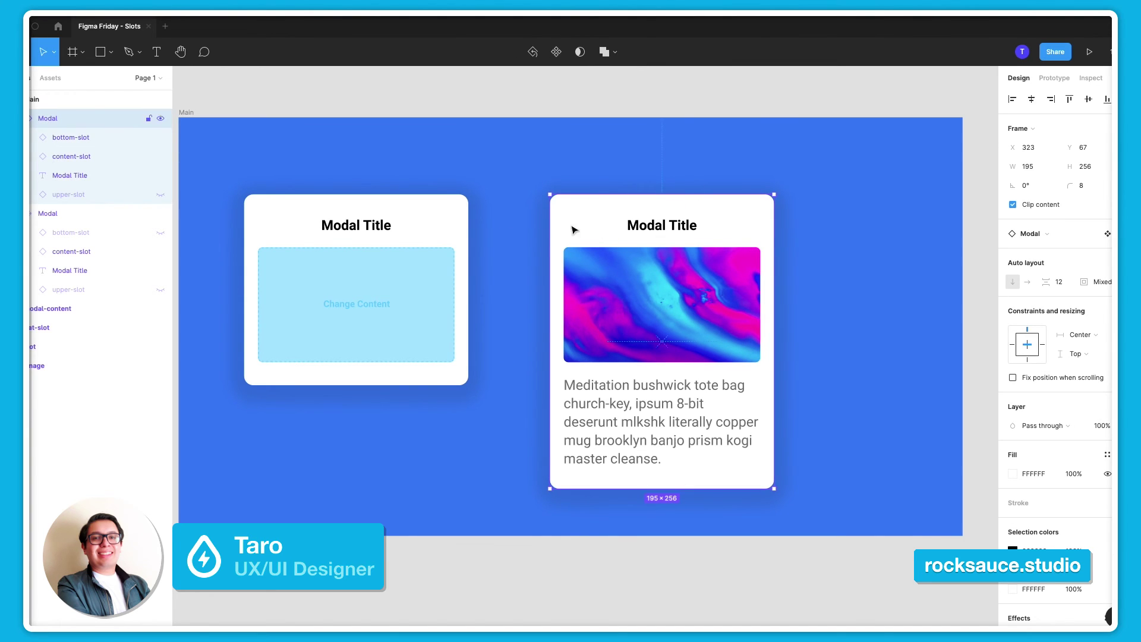
scroll(606, 292, down, 3)
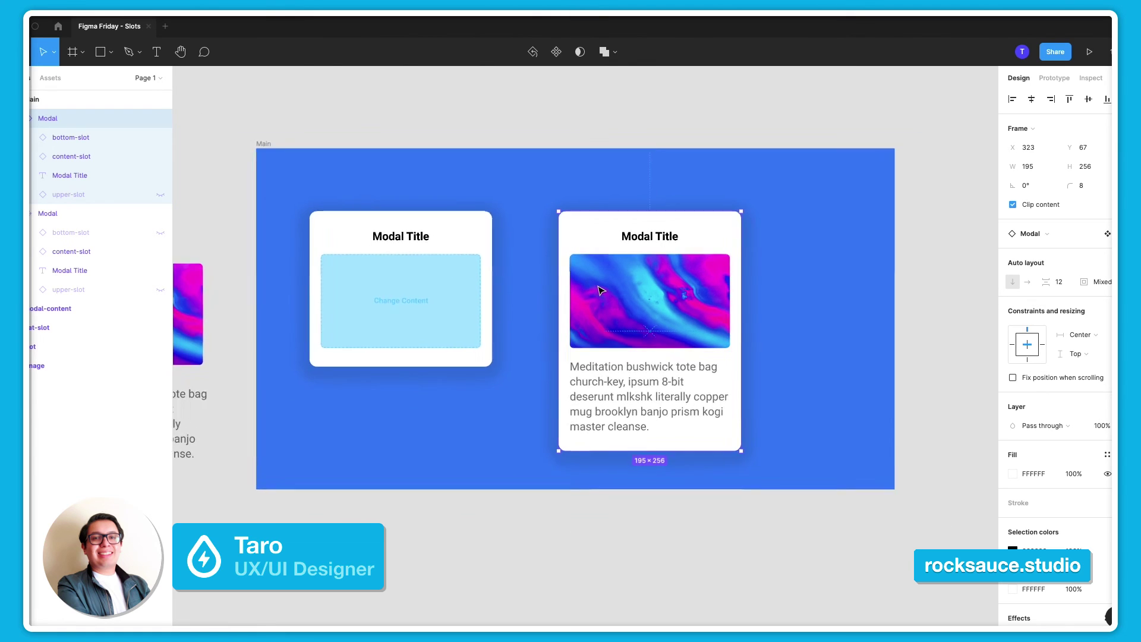
scroll(602, 291, up, 3)
click(826, 276)
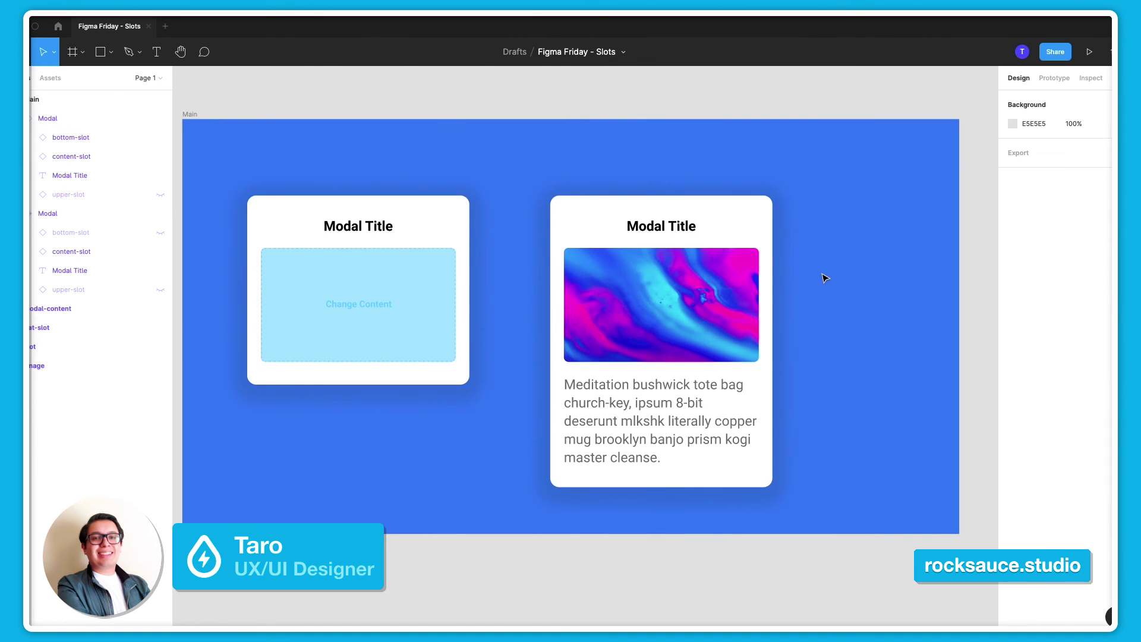
click(725, 216)
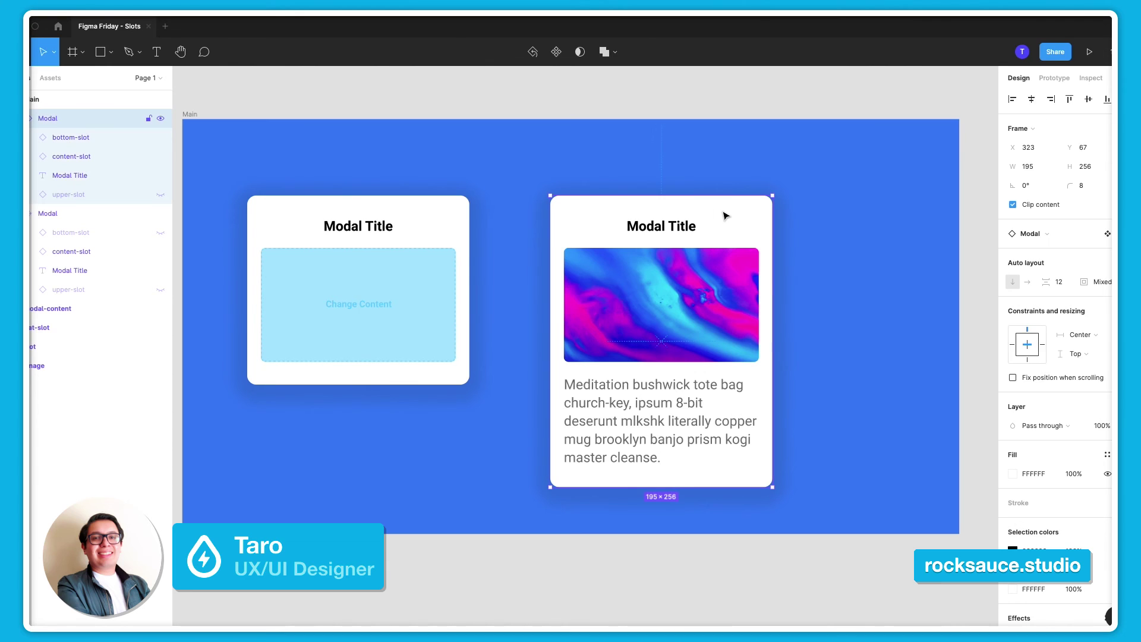
scroll(505, 231, down, 3)
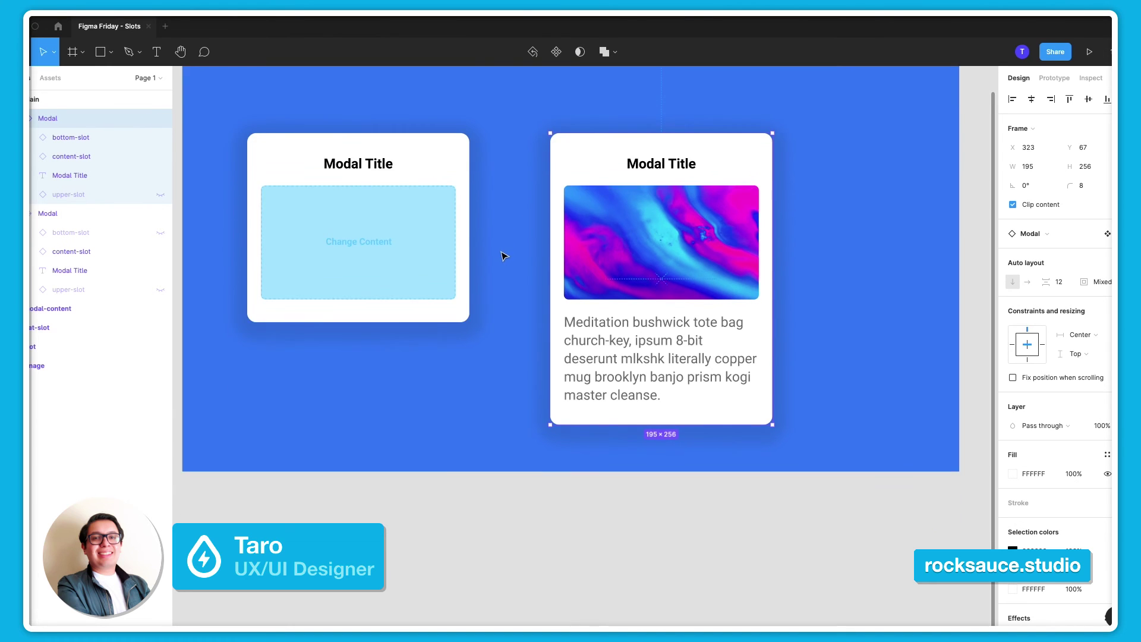
scroll(504, 250, up, 2)
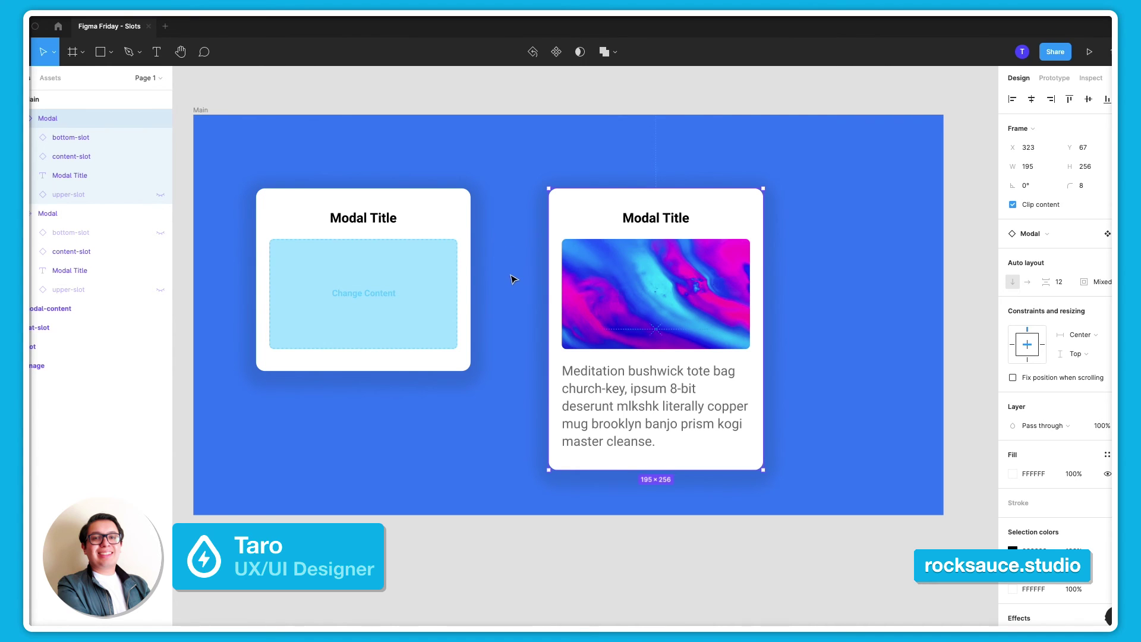
click(512, 279)
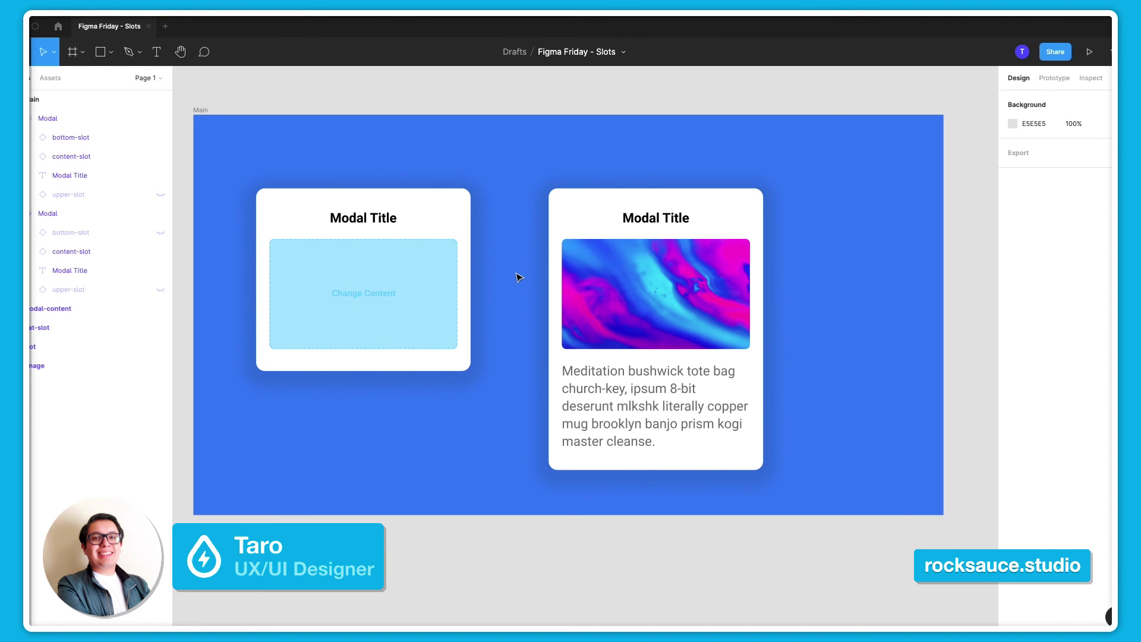
scroll(514, 267, down, 3)
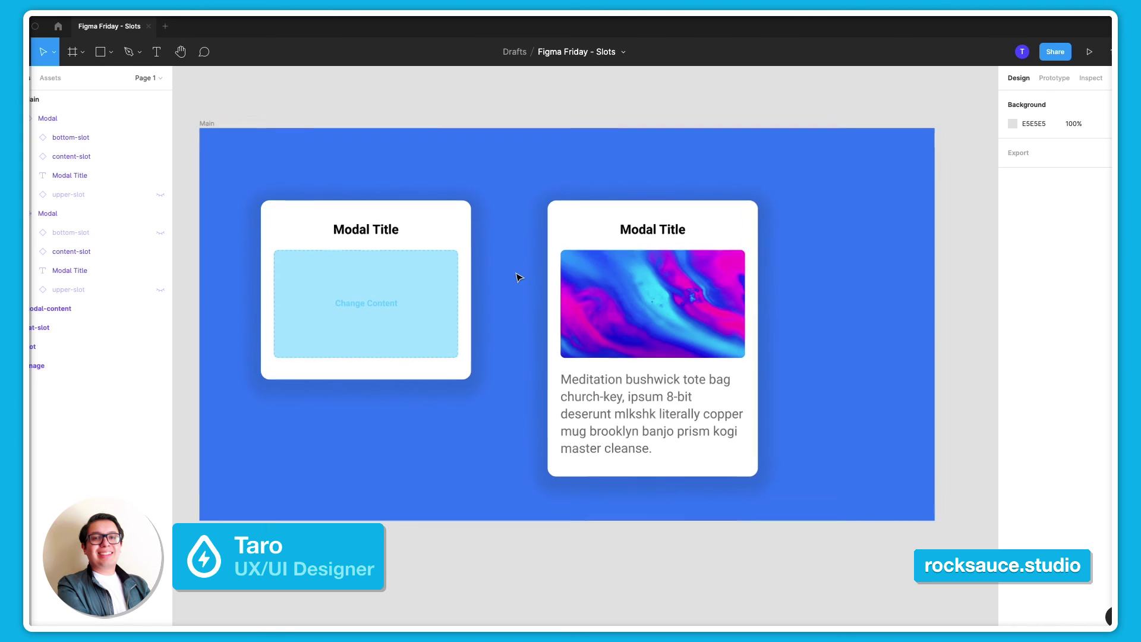
scroll(513, 254, up, 3)
scroll(512, 256, up, 2)
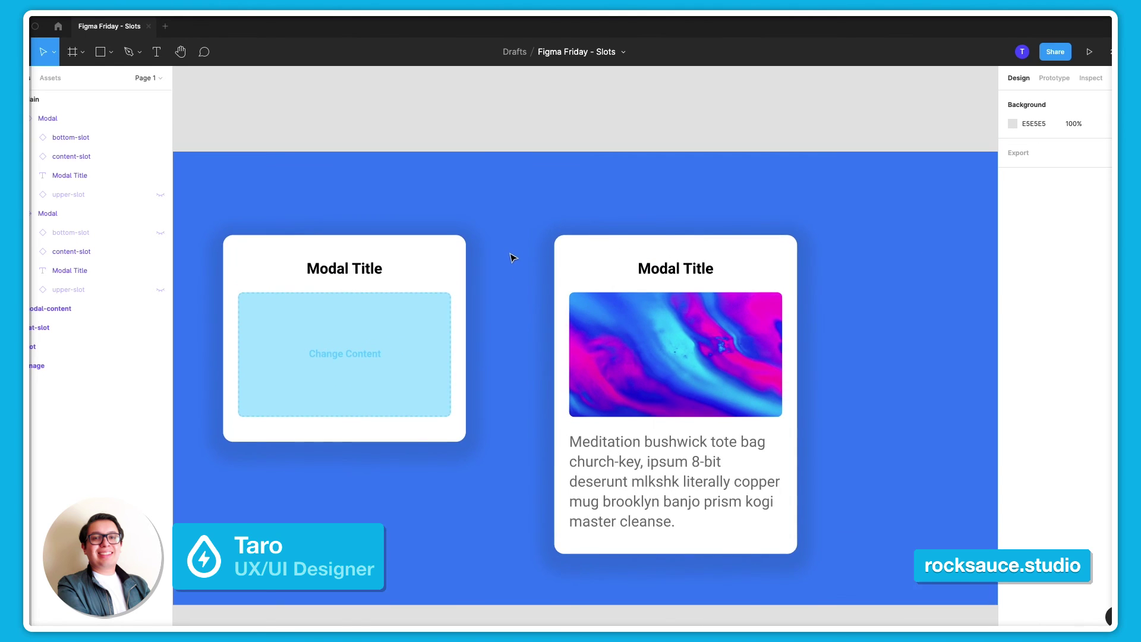
scroll(513, 260, down, 5)
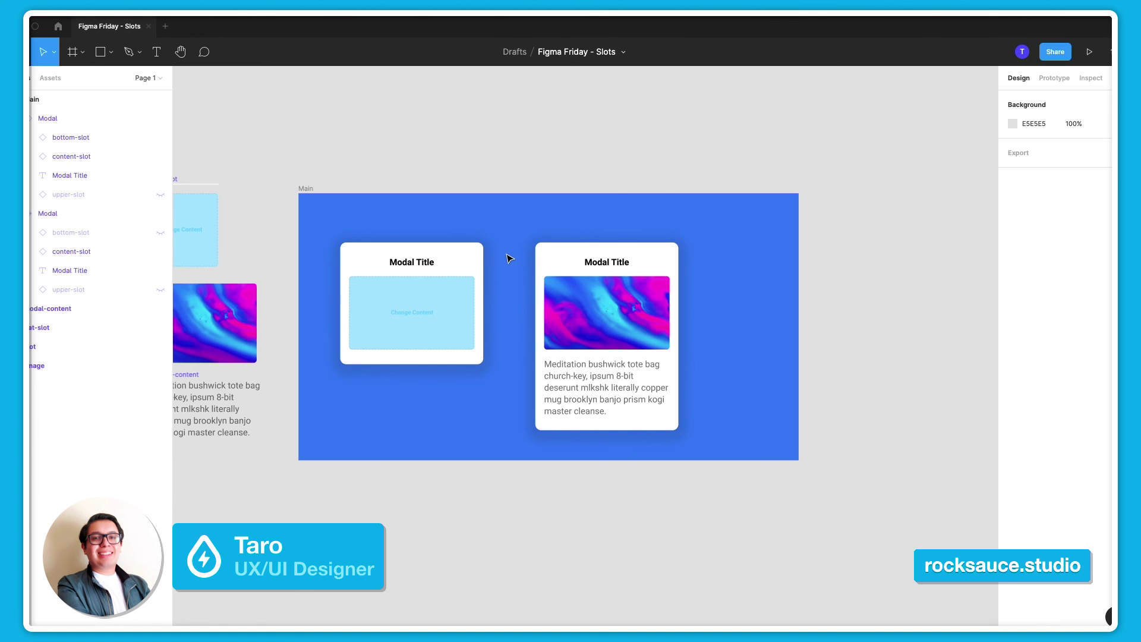
scroll(510, 257, up, 3)
scroll(509, 258, up, 4)
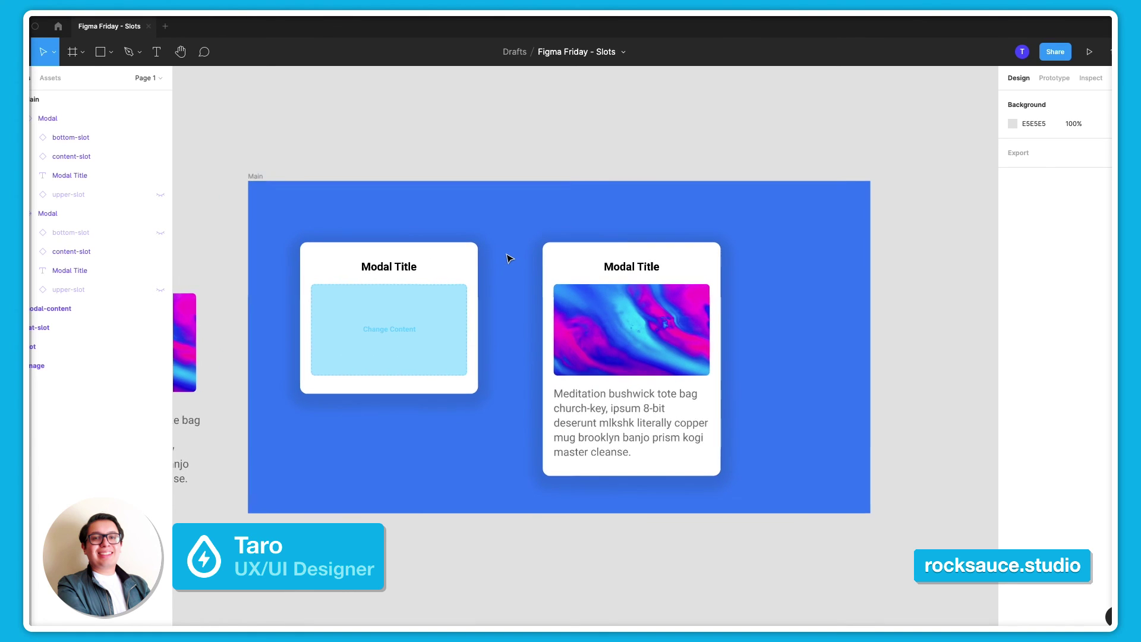
scroll(509, 258, down, 4)
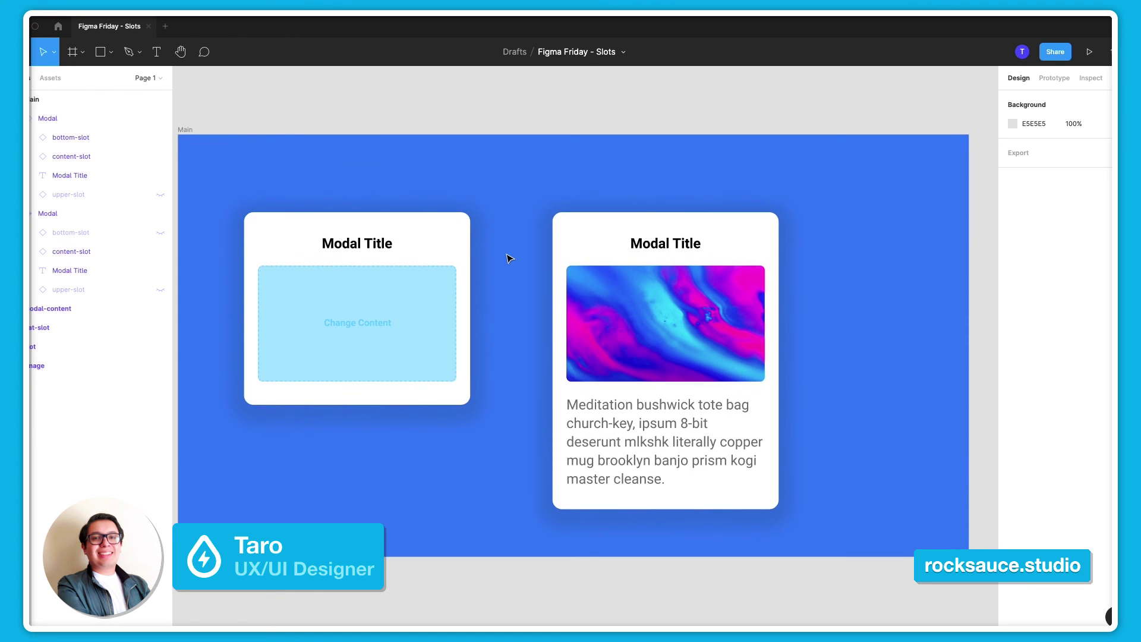
scroll(509, 258, up, 1)
scroll(517, 295, up, 3)
scroll(517, 298, down, 2)
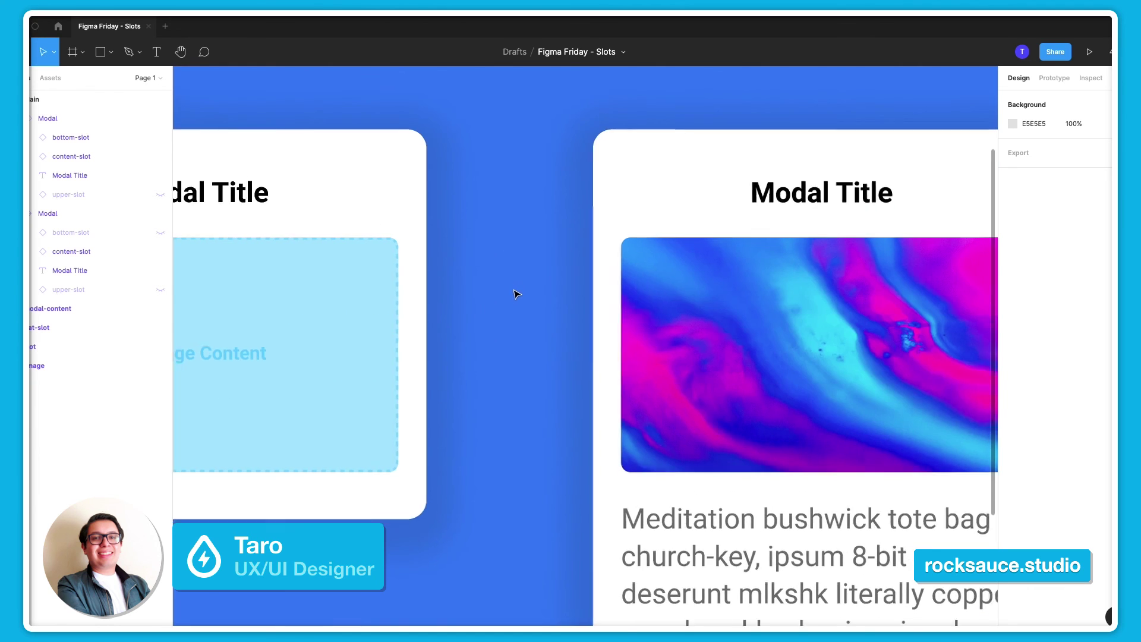
scroll(513, 271, down, 5)
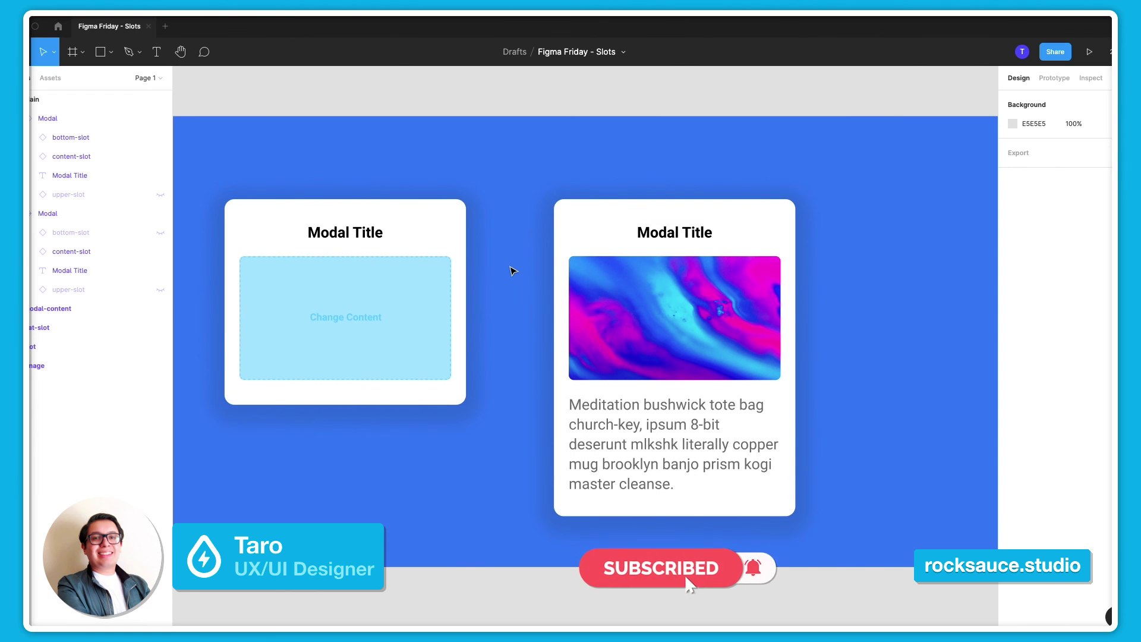
scroll(513, 271, down, 2)
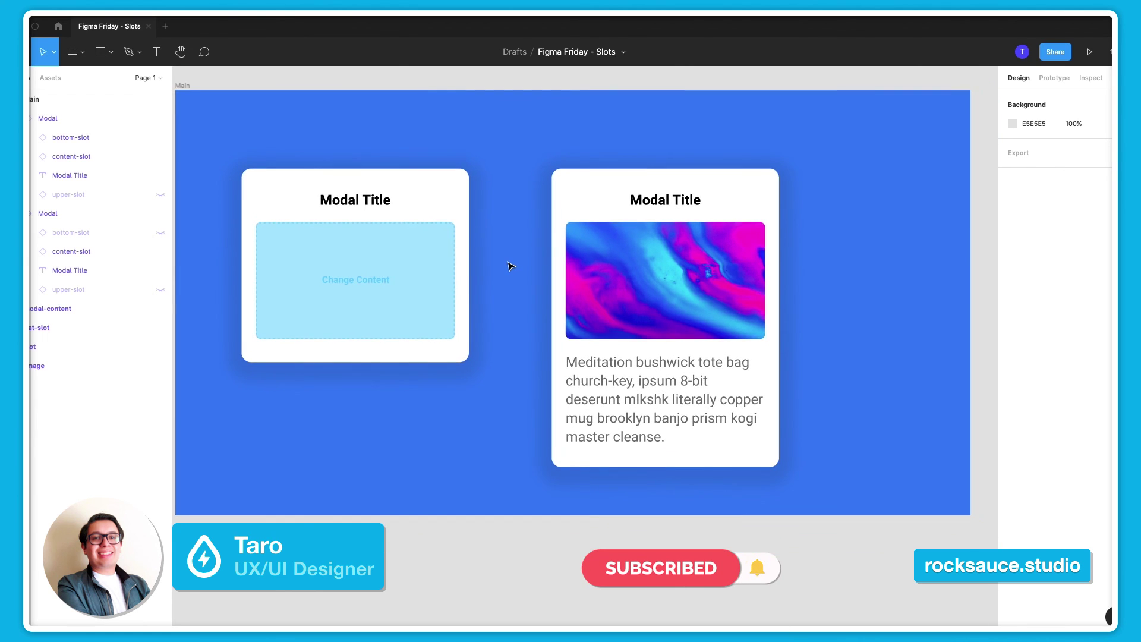
scroll(509, 266, down, 2)
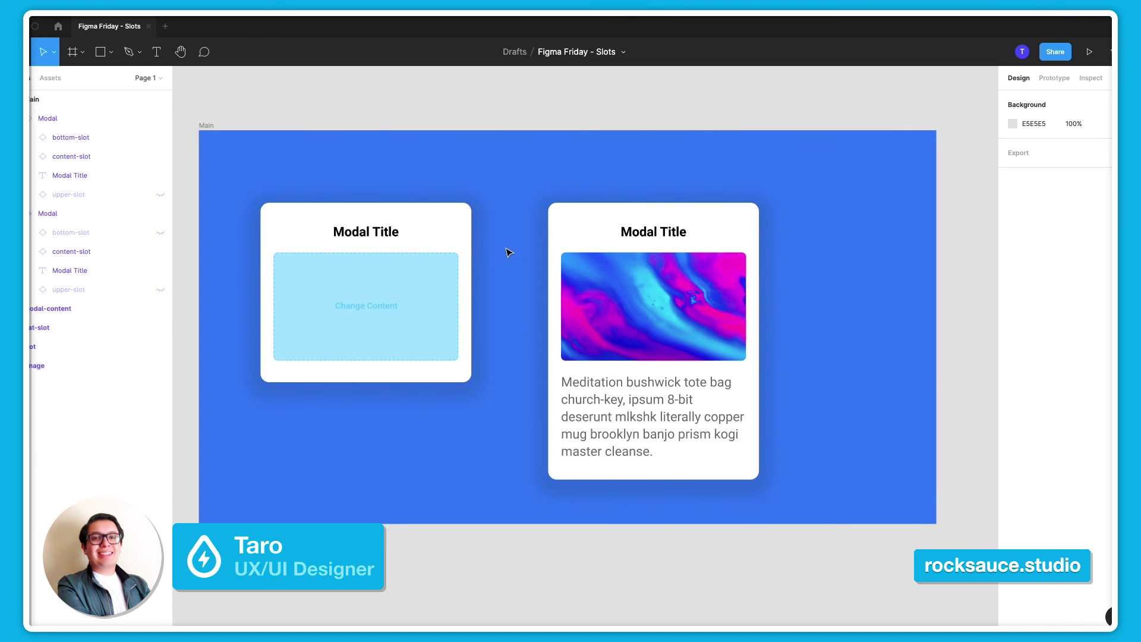